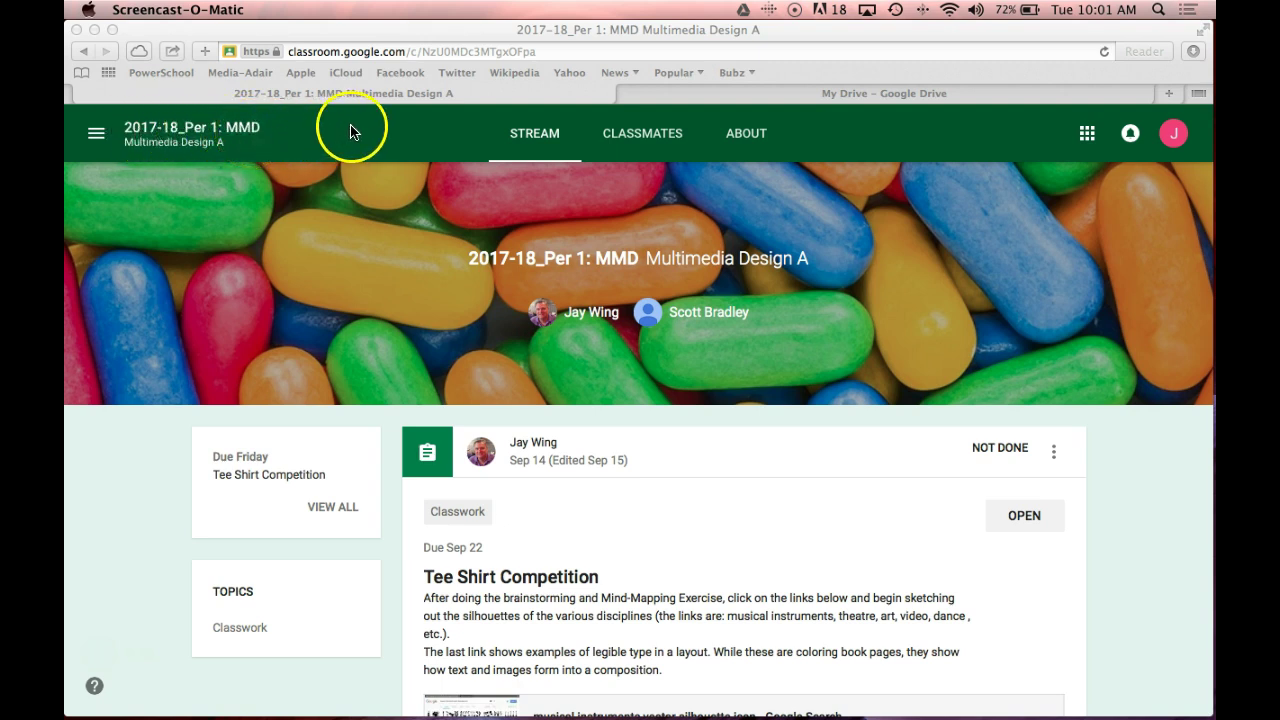
Show My Drive in Google Drive and clear the file selection and the leftover dragged-file preview
click(660, 95)
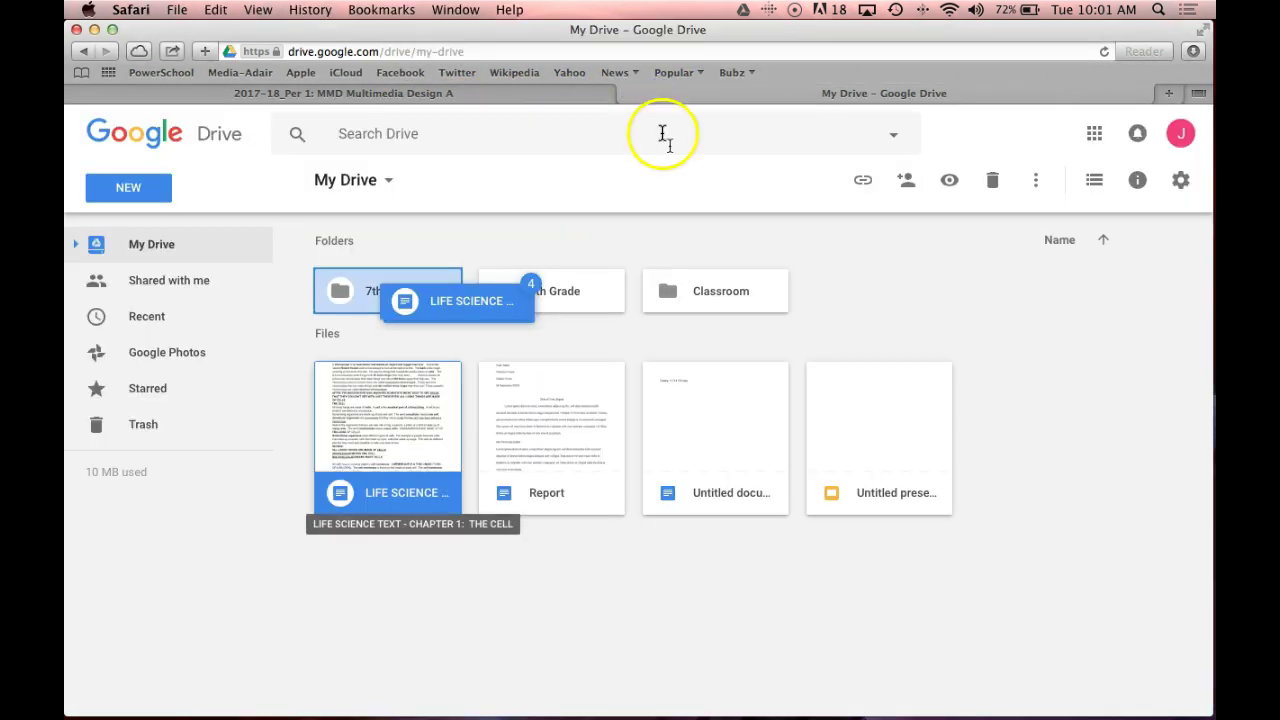
click(644, 588)
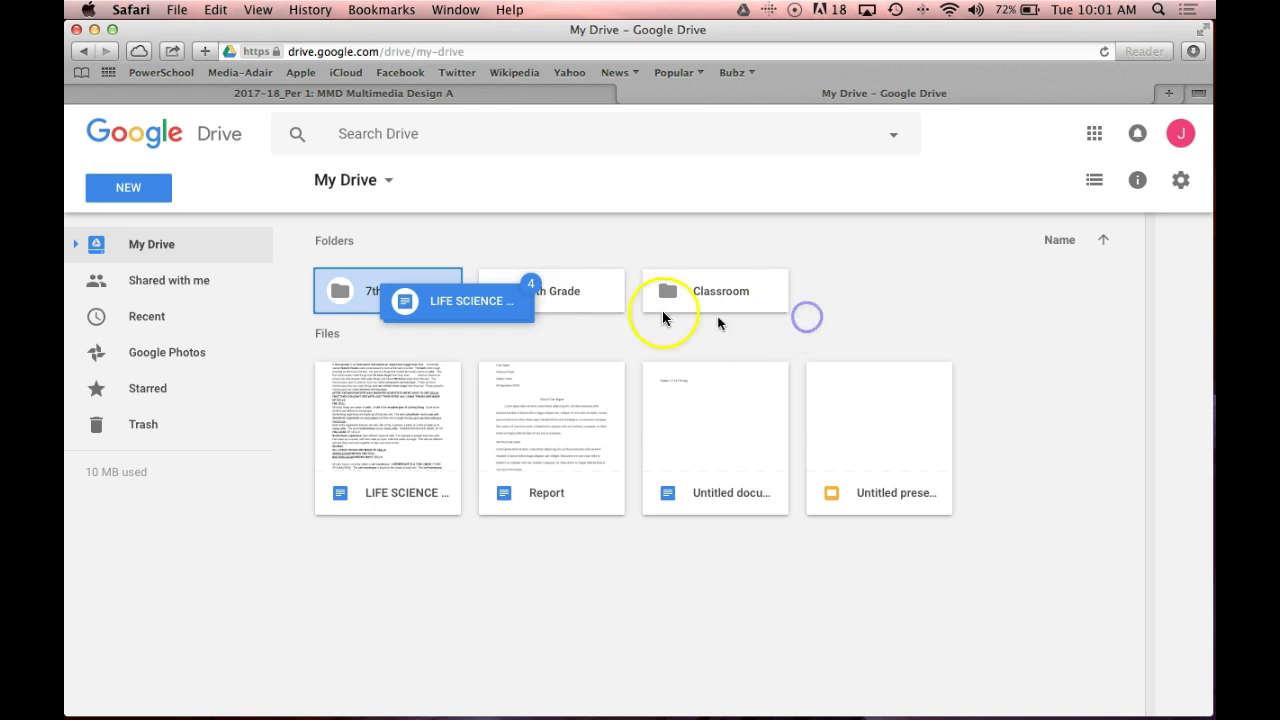
drag(457, 300, 824, 279)
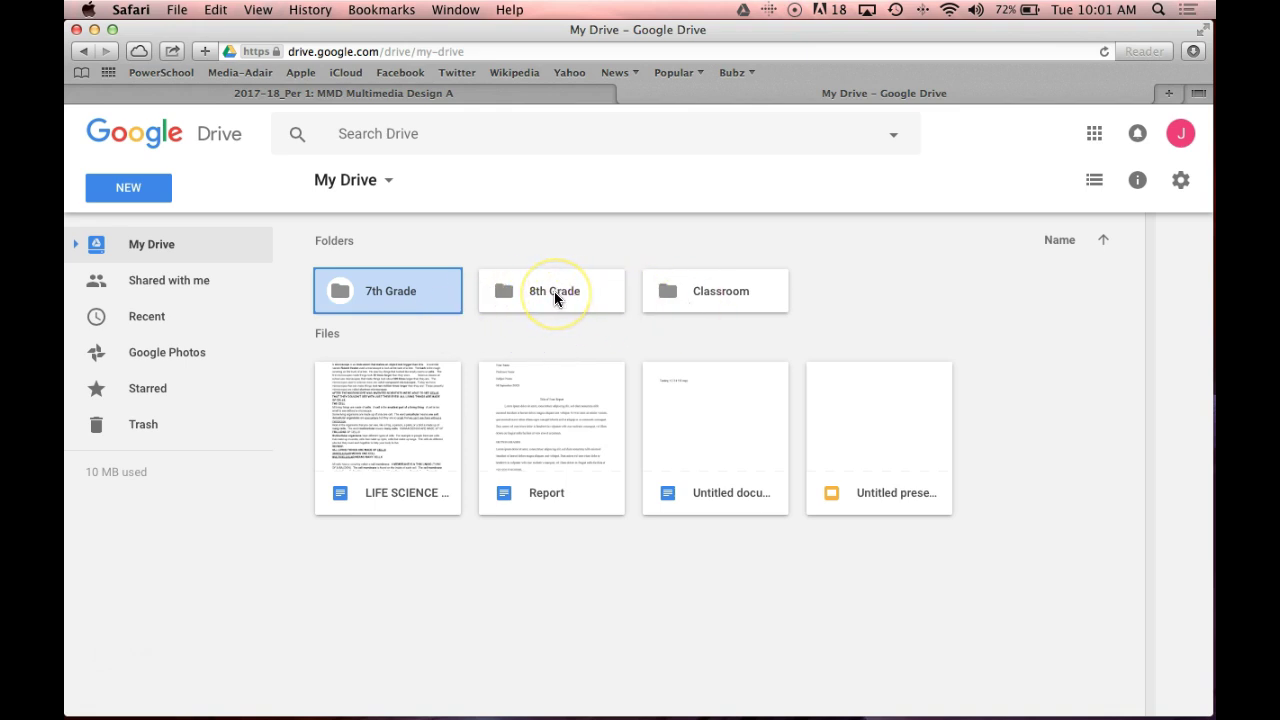
Return to the Multimedia Design A class stream and open the Tee Shirt Competition assignment's musical instruments silhouette link
click(452, 94)
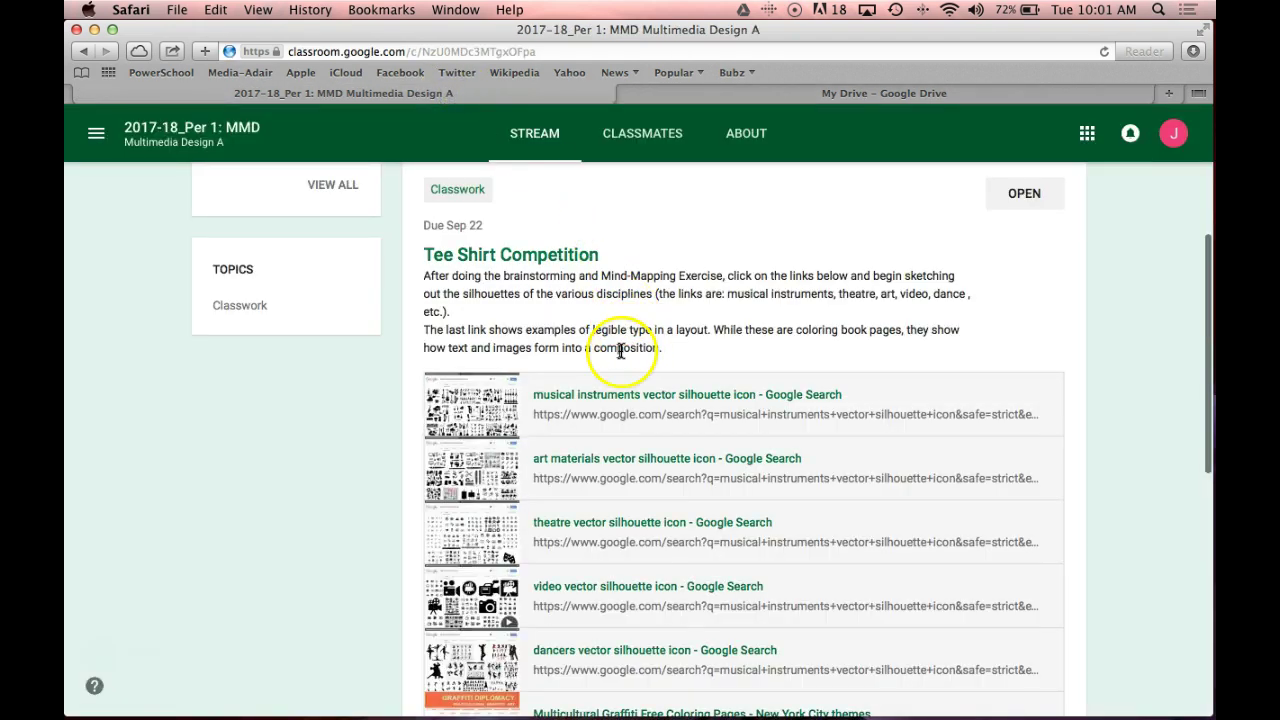
scroll(622, 352, down, 1)
click(590, 362)
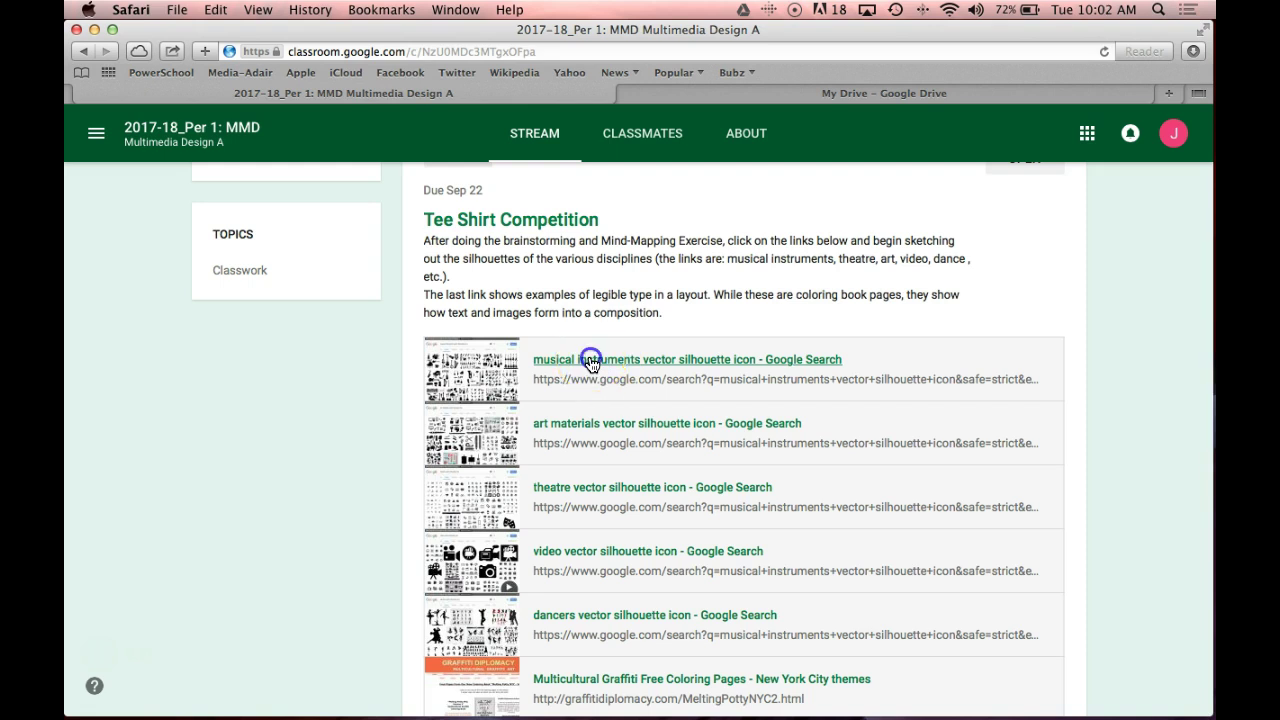
click(590, 362)
Review the remaining reference links attached to the Tee Shirt Competition assignment in the class stream
click(376, 95)
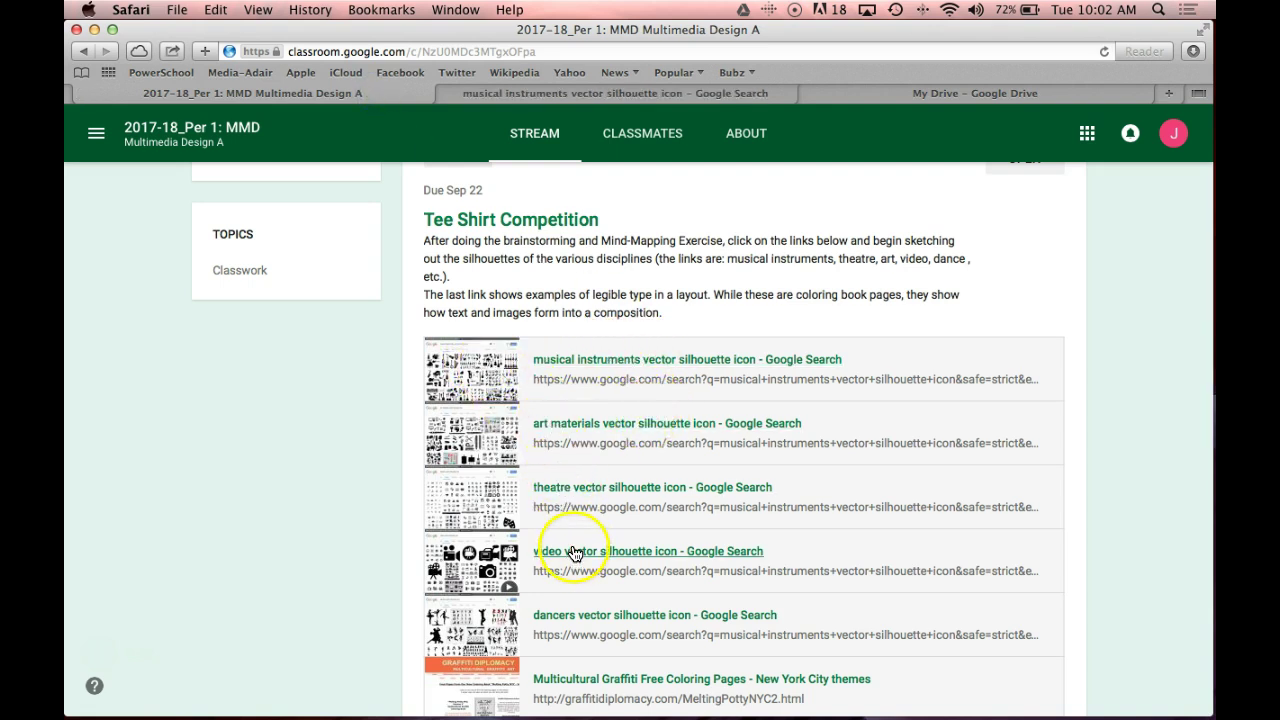
scroll(587, 619, down, 2)
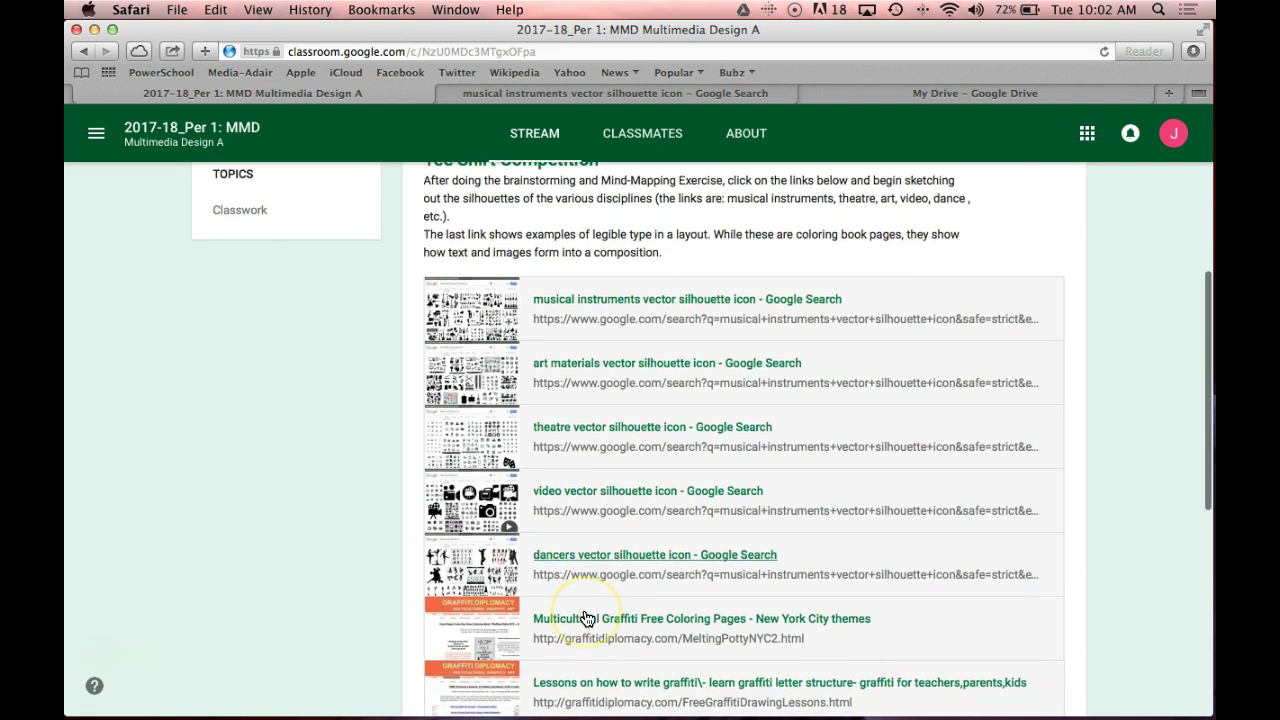
scroll(587, 619, down, 2)
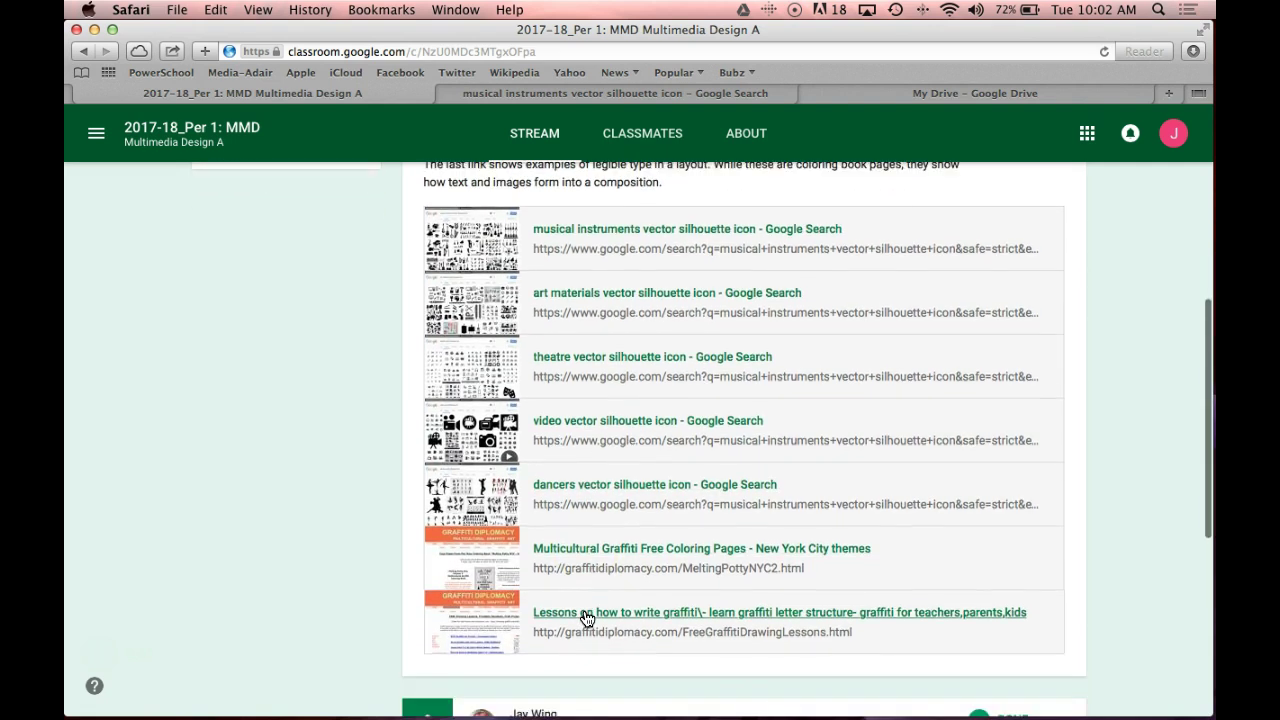
scroll(587, 619, up, 10)
click(712, 443)
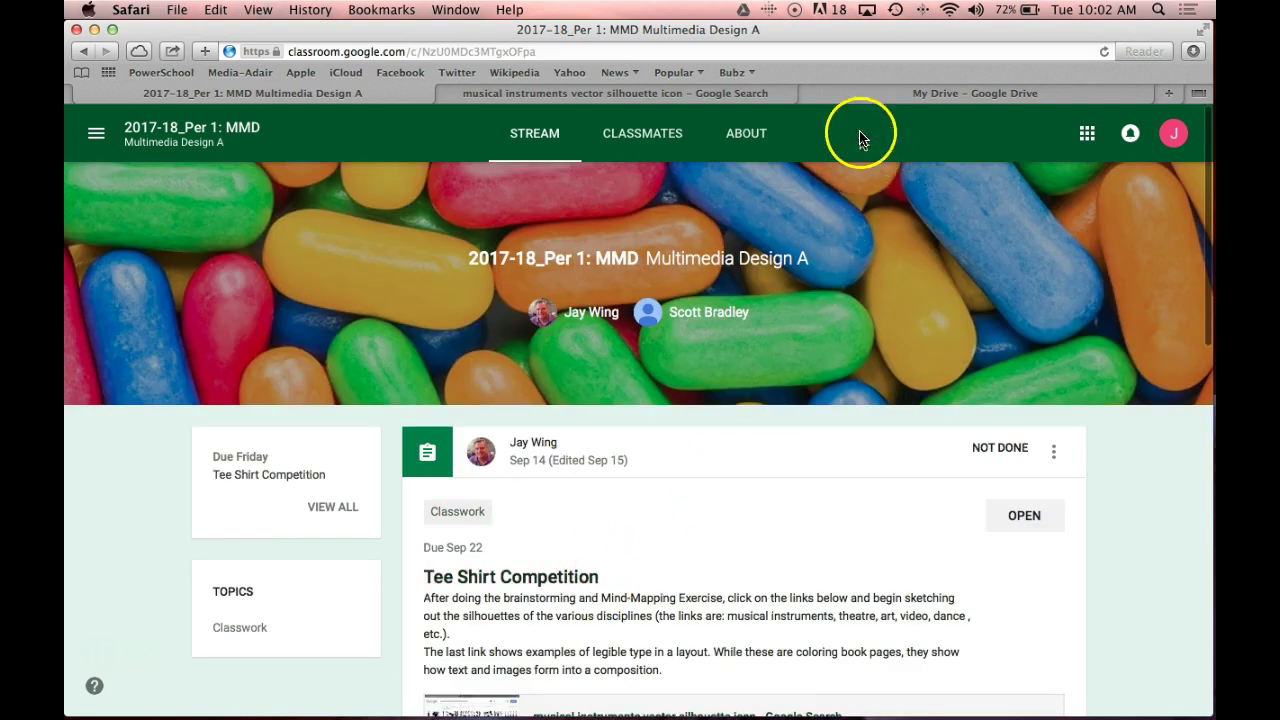
Browse the musical instruments silhouette image results and filter them to the Large size
click(670, 97)
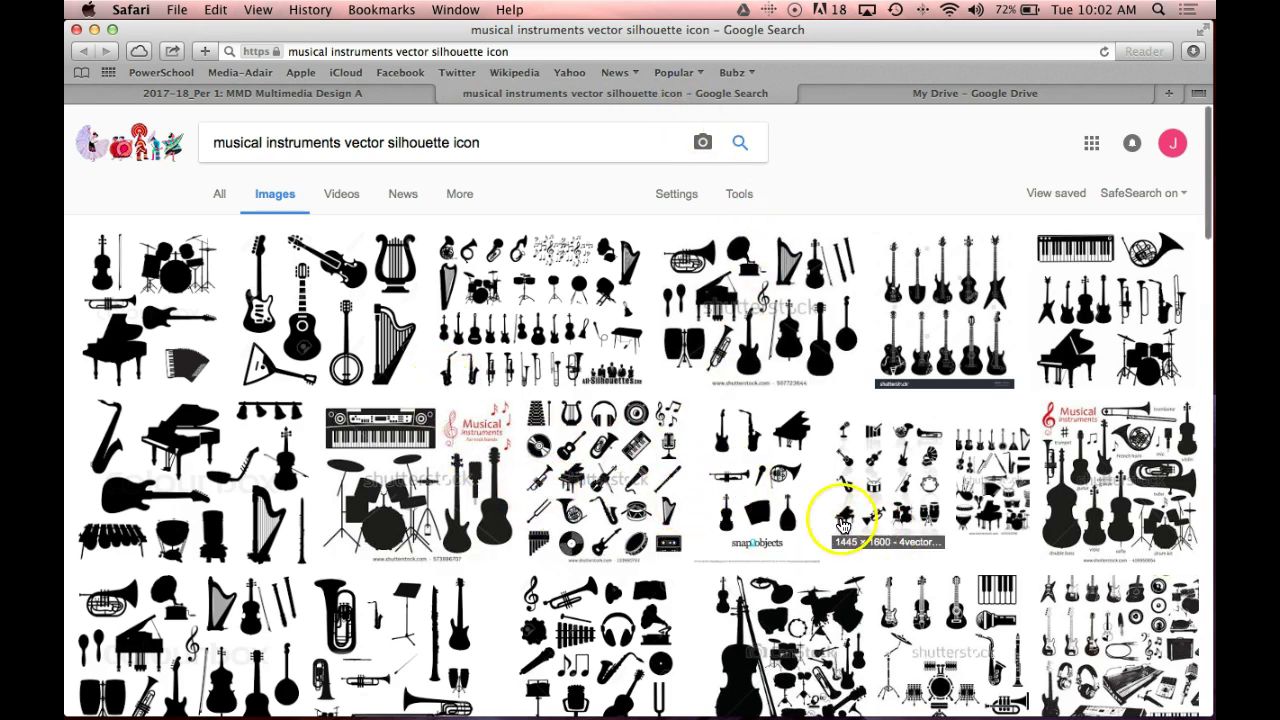
scroll(830, 518, down, 2)
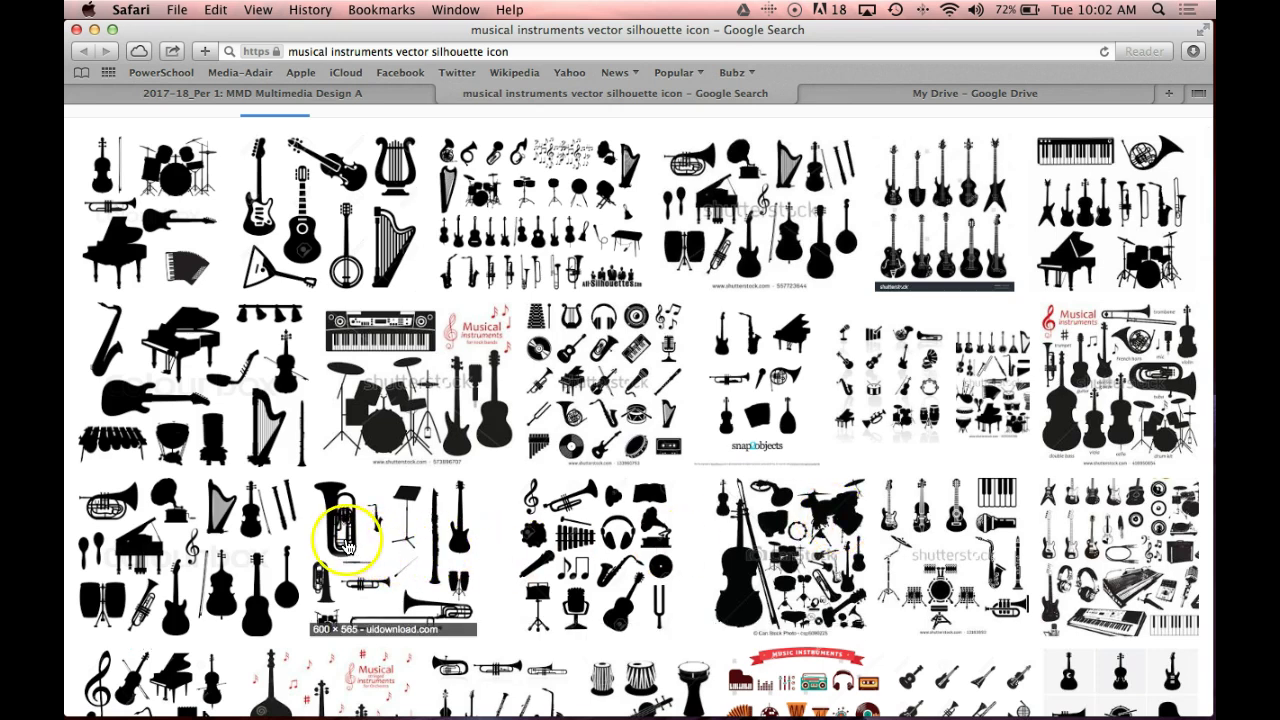
scroll(343, 545, up, 2)
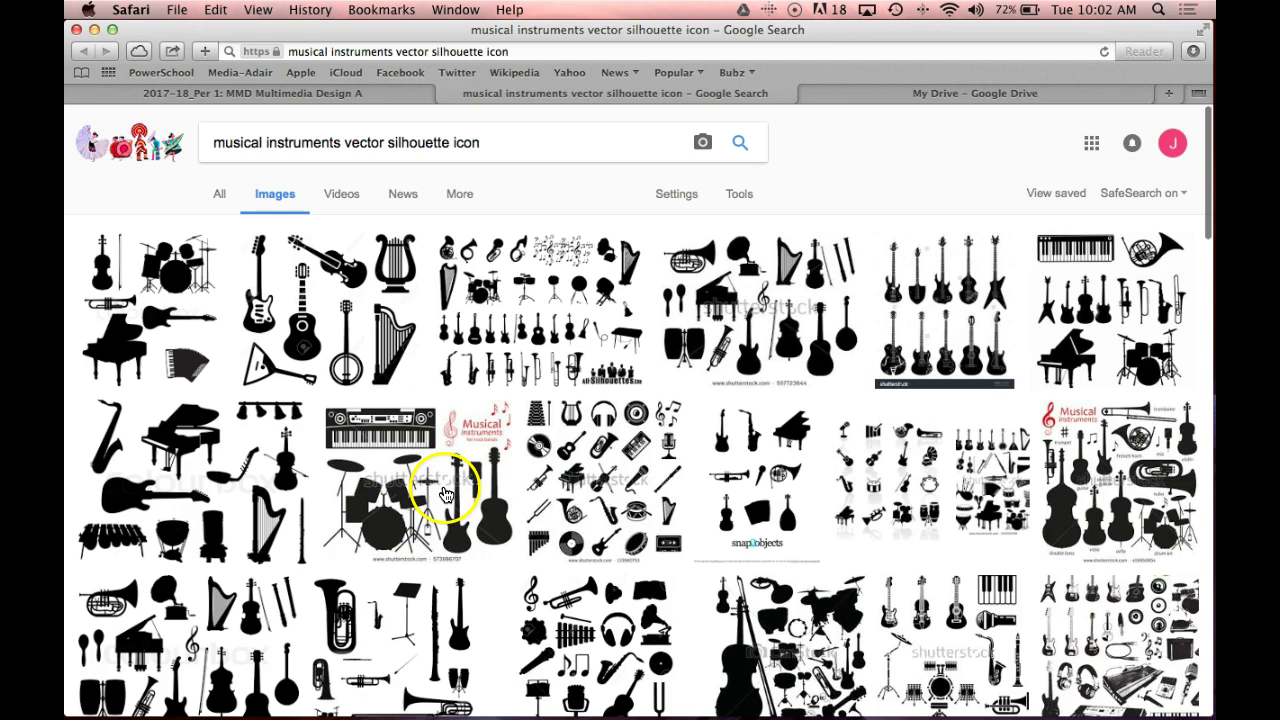
click(740, 194)
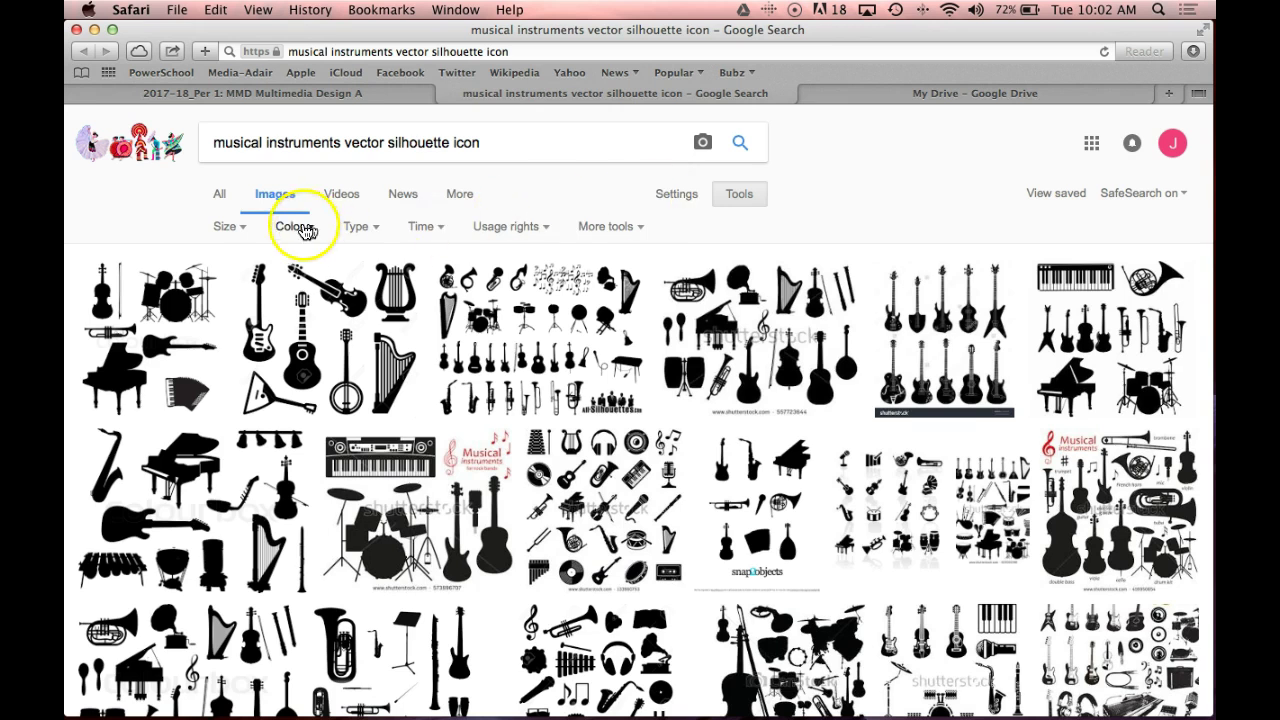
click(241, 230)
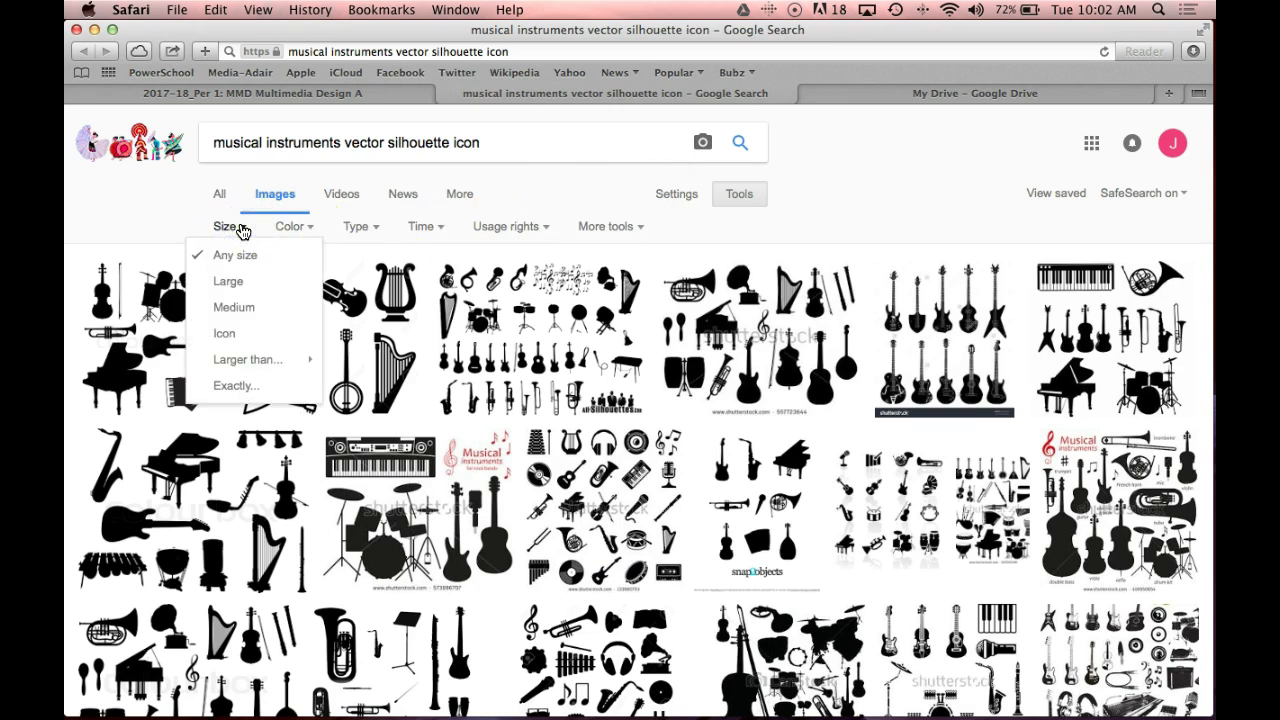
click(227, 284)
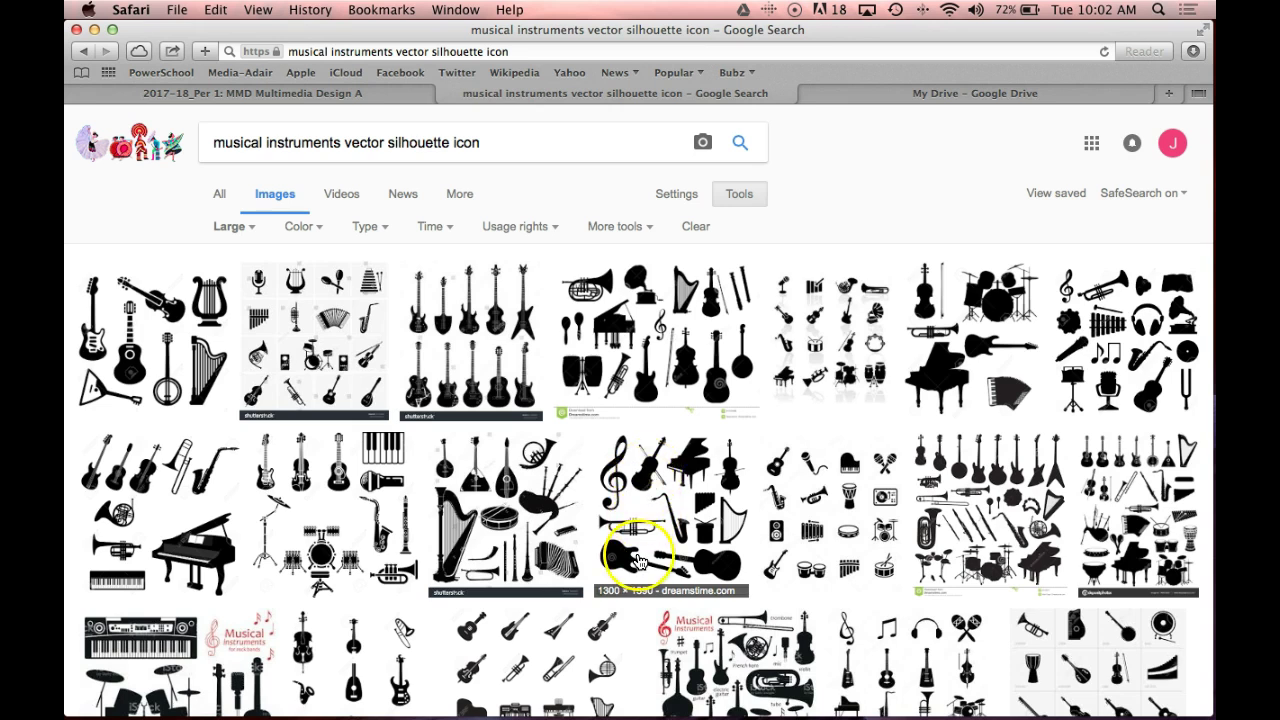
Open the Dreamstime Vector Music Instruments image at full size and inspect its silhouettes enlarged
click(648, 482)
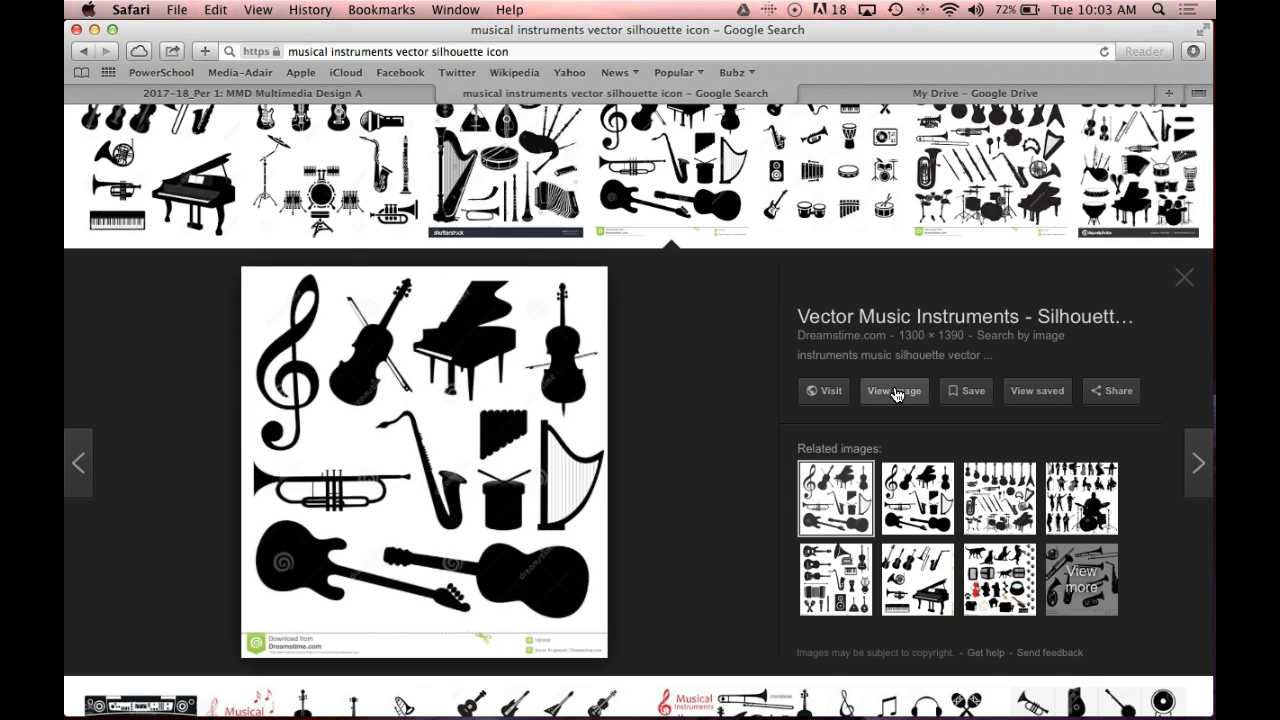
click(895, 391)
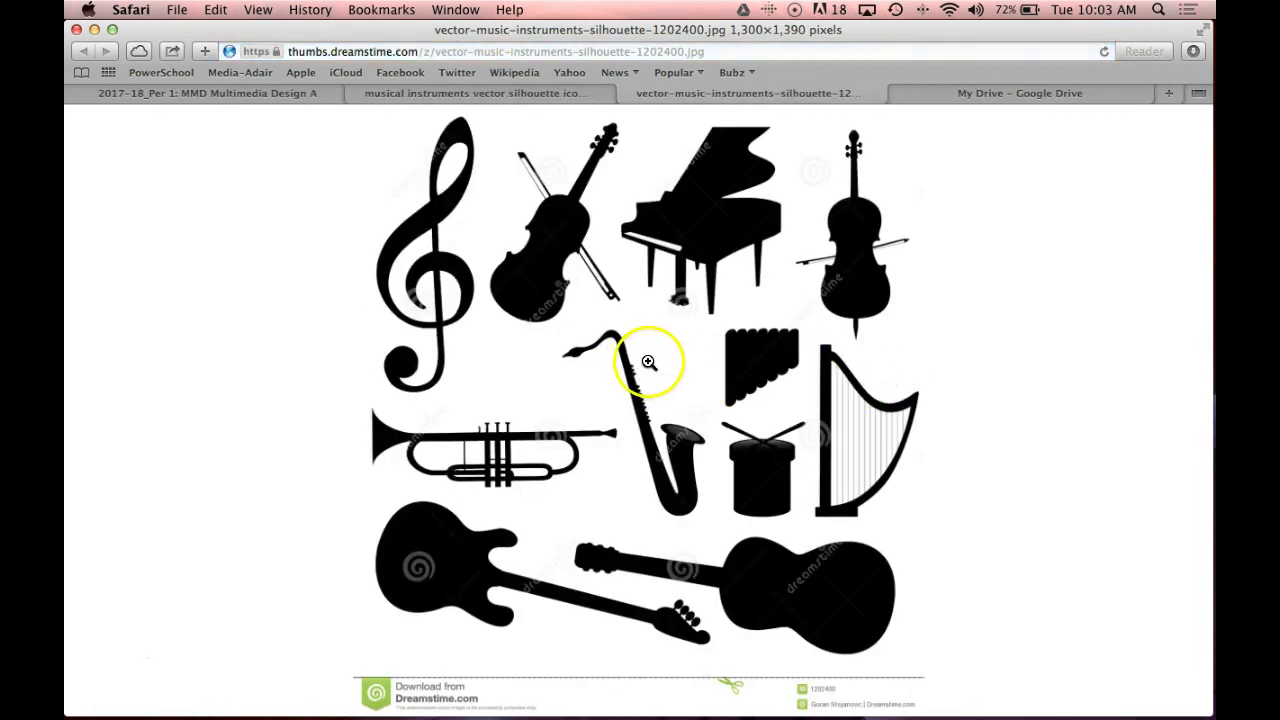
click(540, 271)
scroll(540, 272, down, 5)
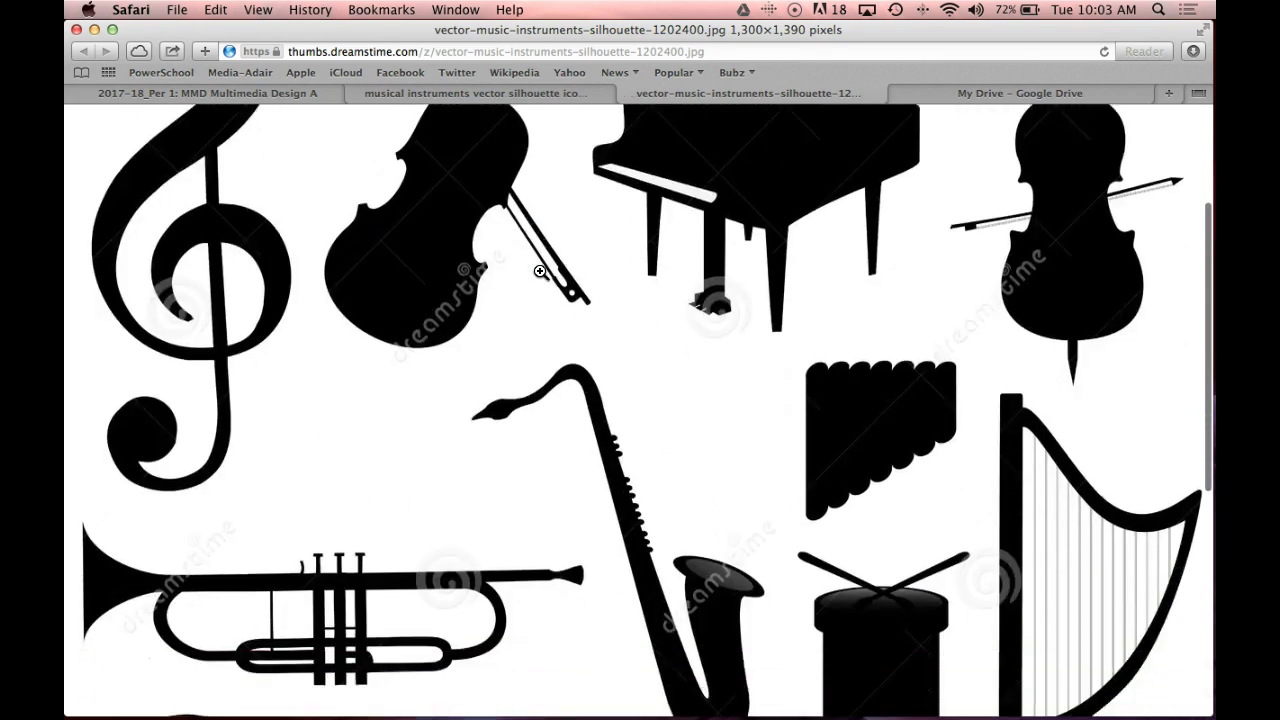
scroll(540, 272, up, 5)
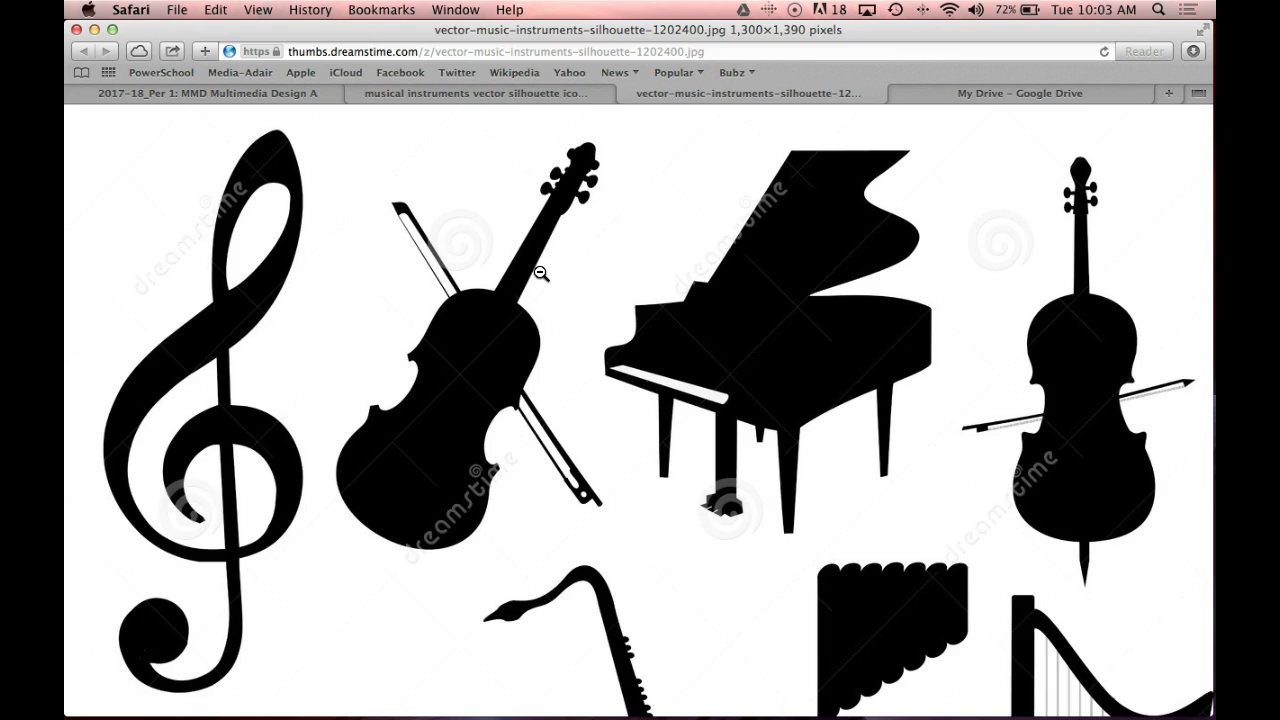
Save the full-size music instruments silhouette image to the Desktop under its suggested file name
click(528, 266)
right_click(528, 267)
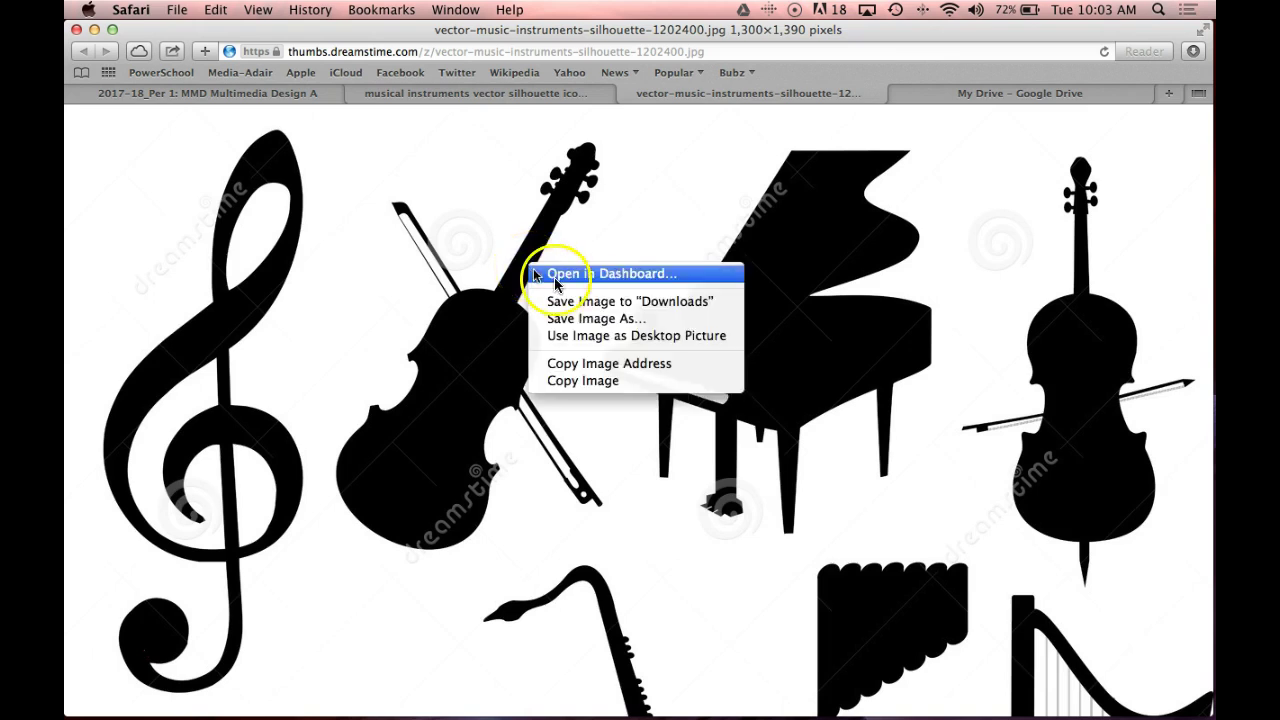
click(663, 325)
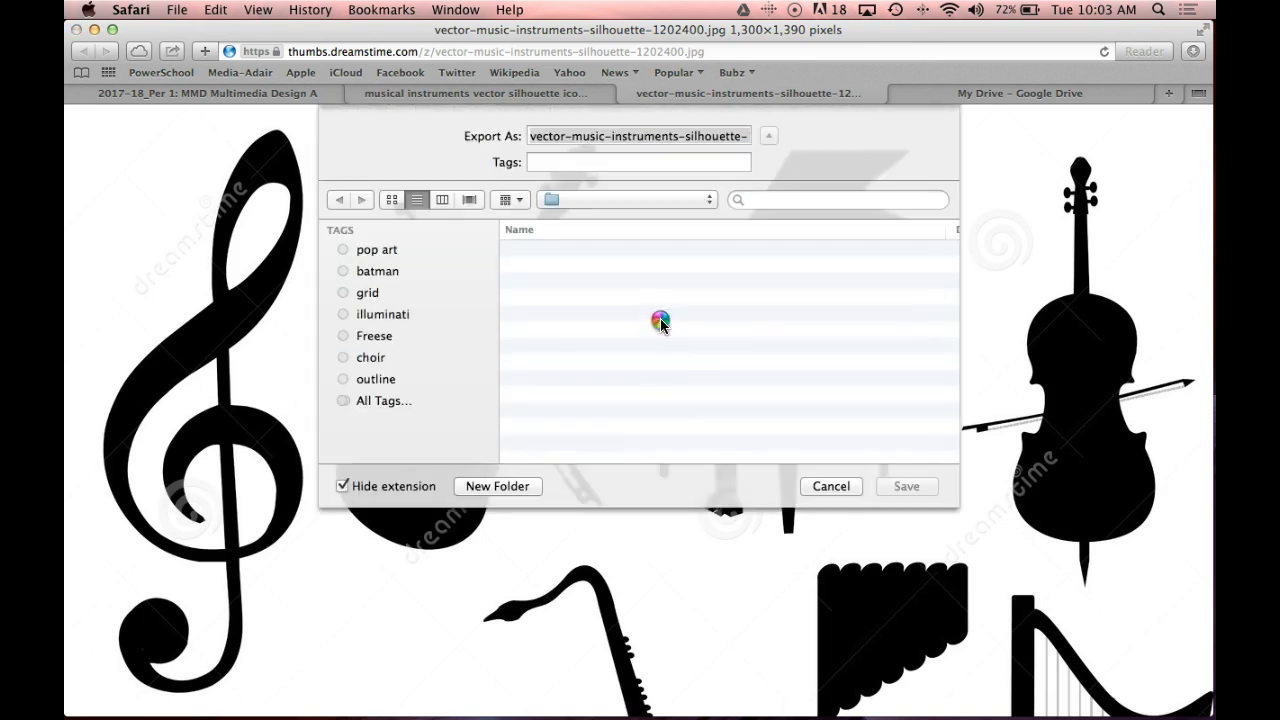
click(768, 136)
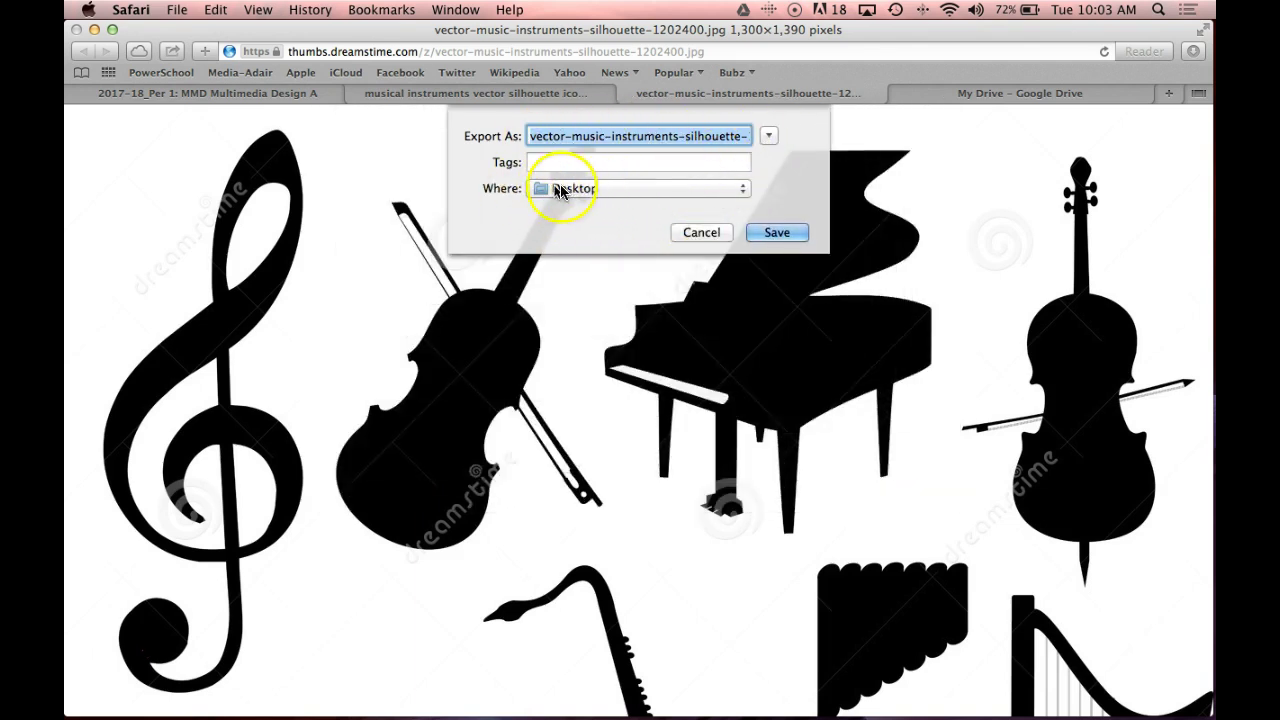
click(769, 137)
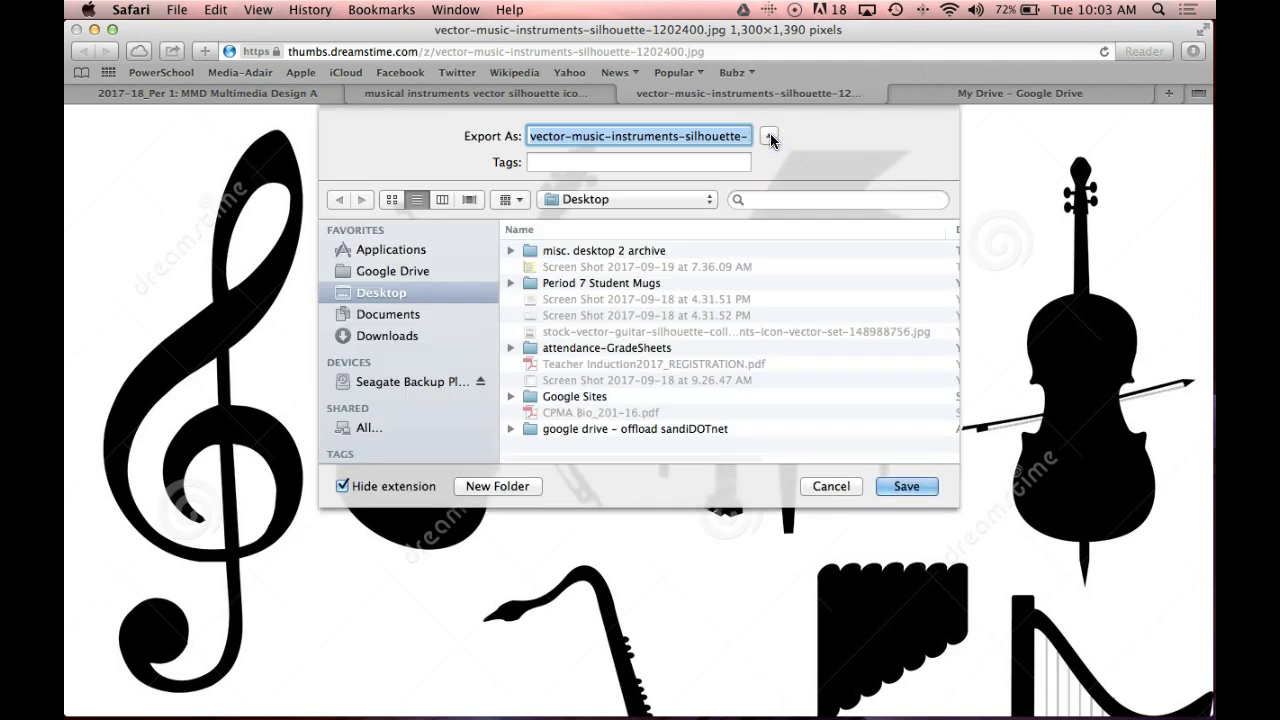
click(769, 137)
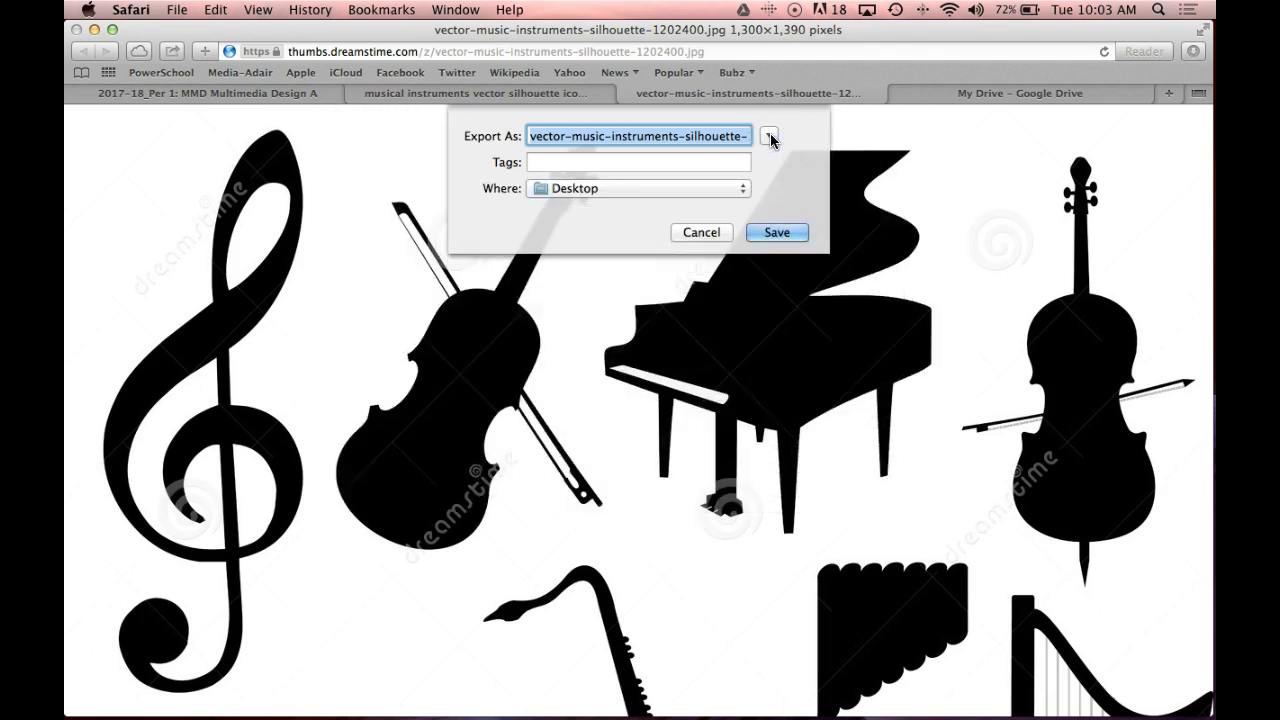
click(769, 137)
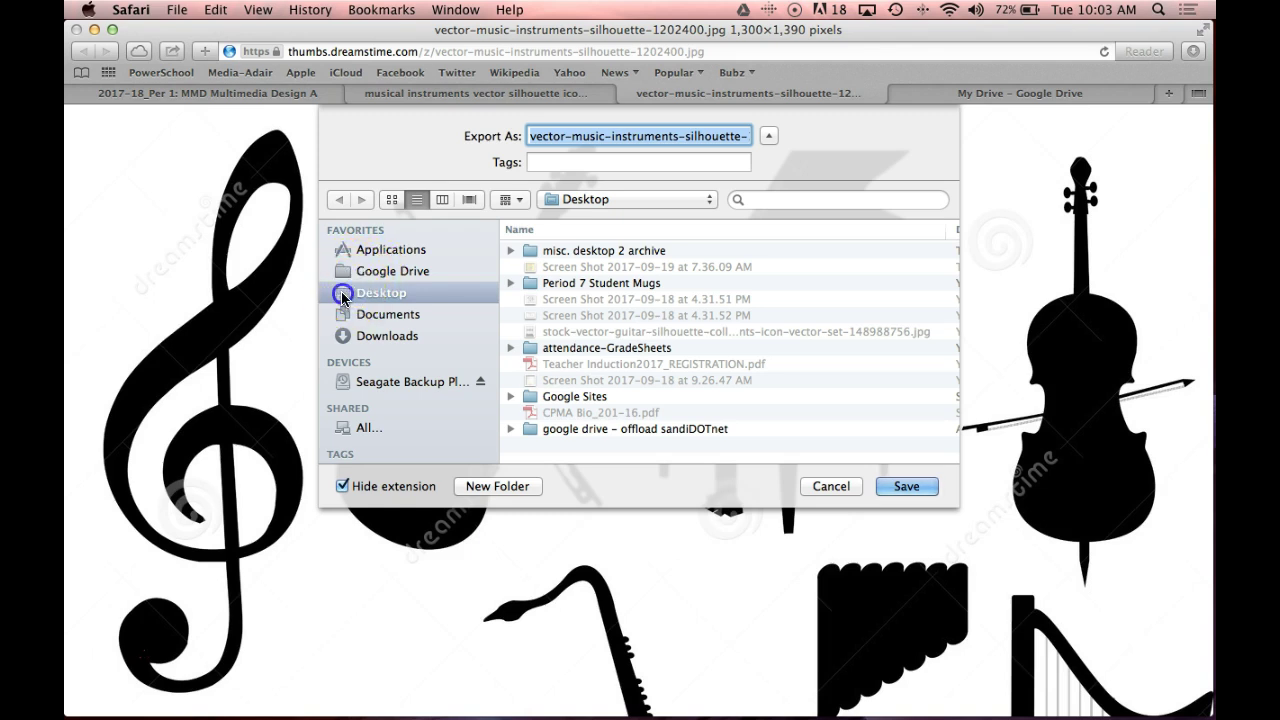
click(890, 486)
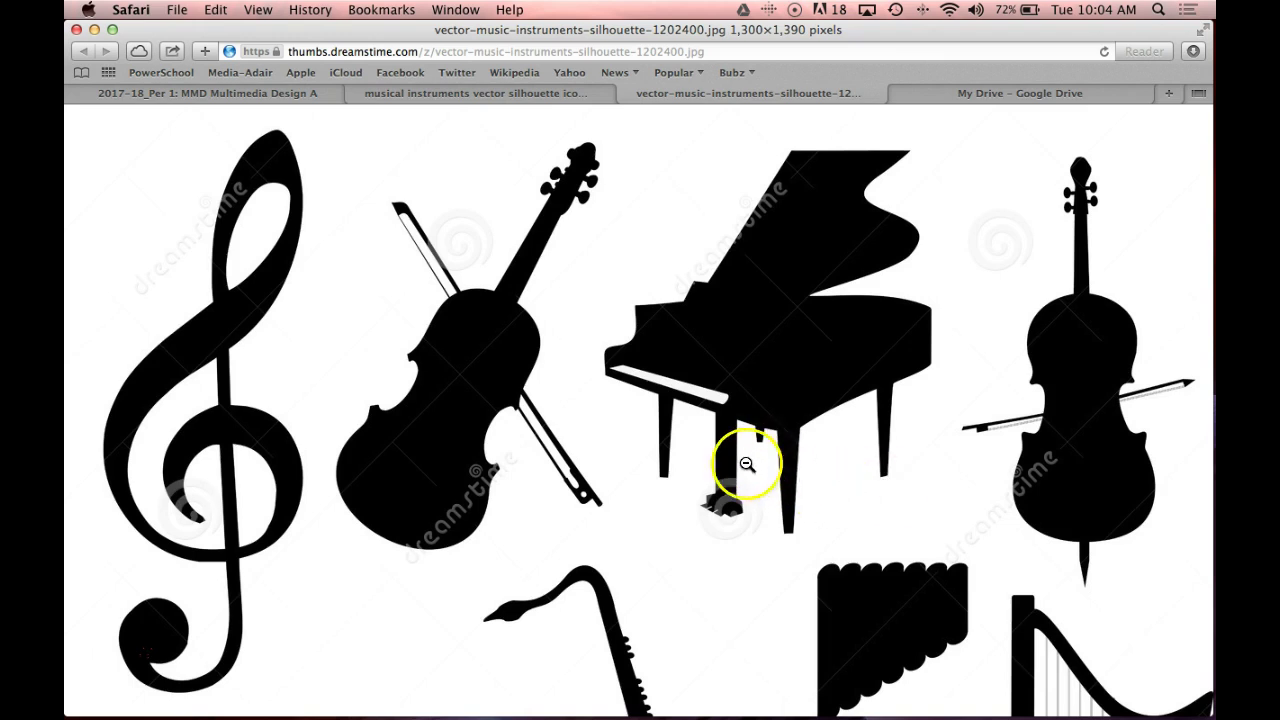
mouse_move(472, 716)
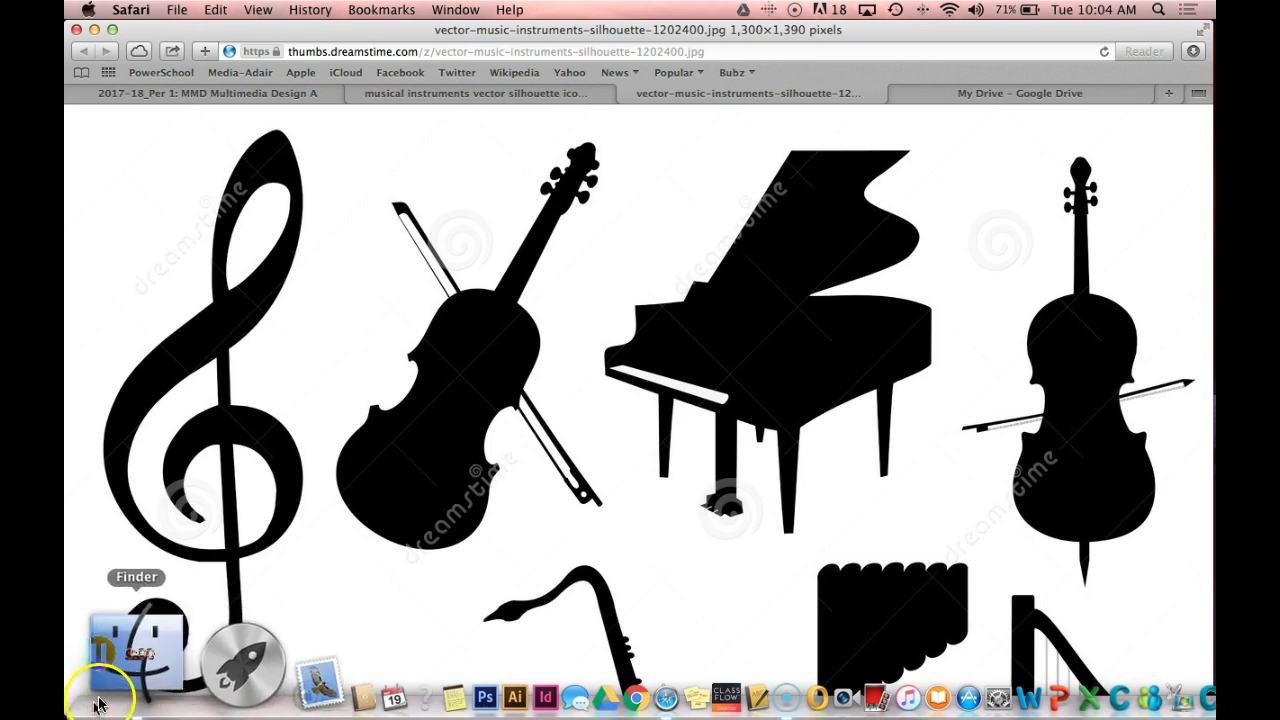
click(103, 688)
click(103, 688)
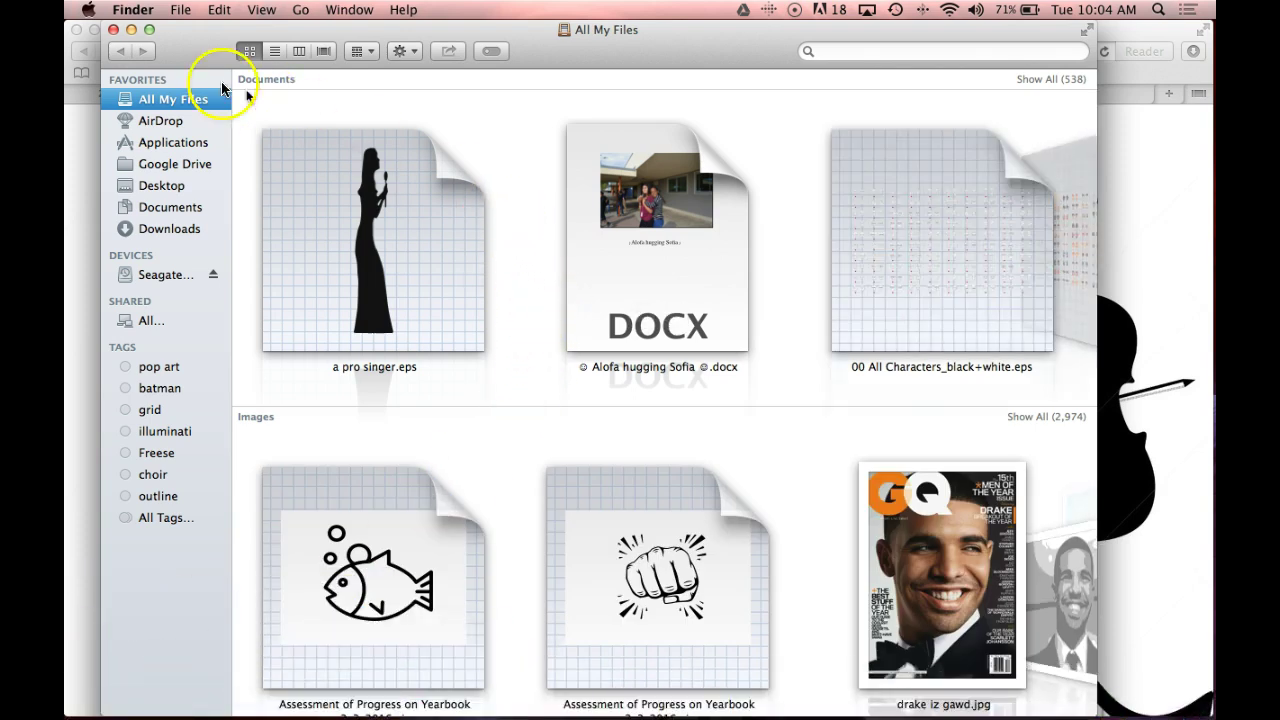
click(113, 30)
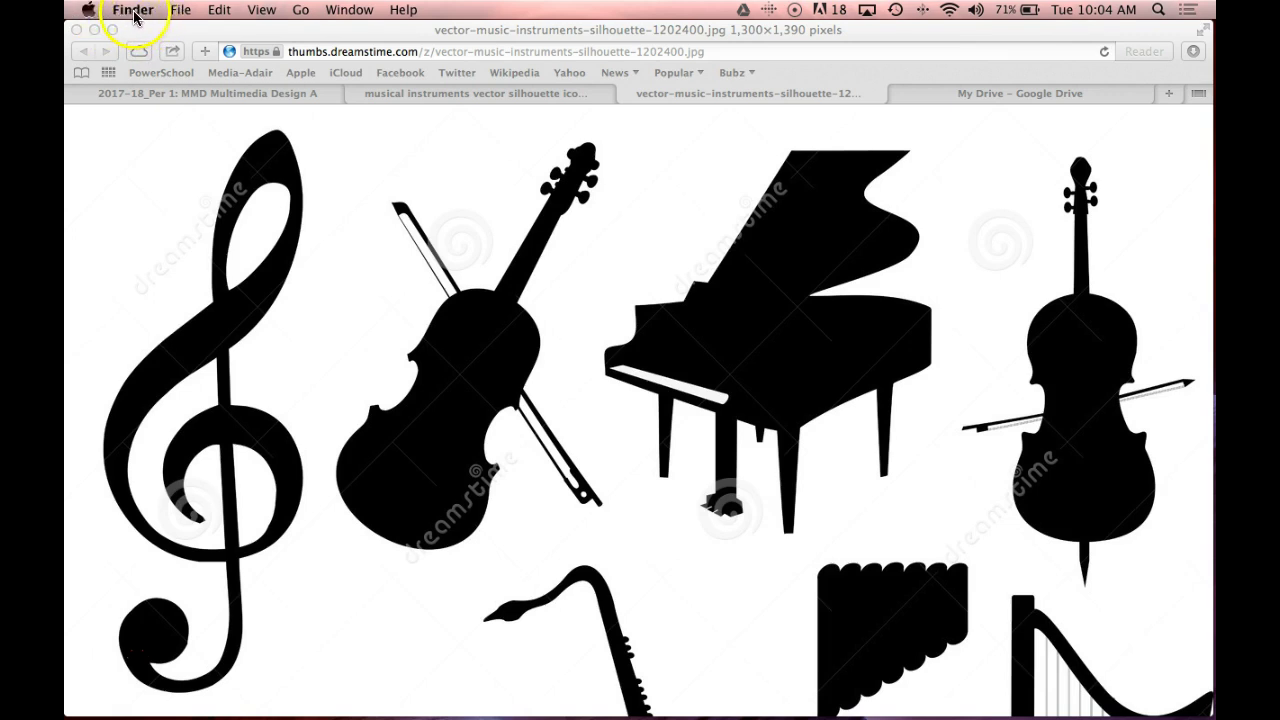
Hide all other applications to reveal the desktop and select the saved music instruments image file
click(134, 12)
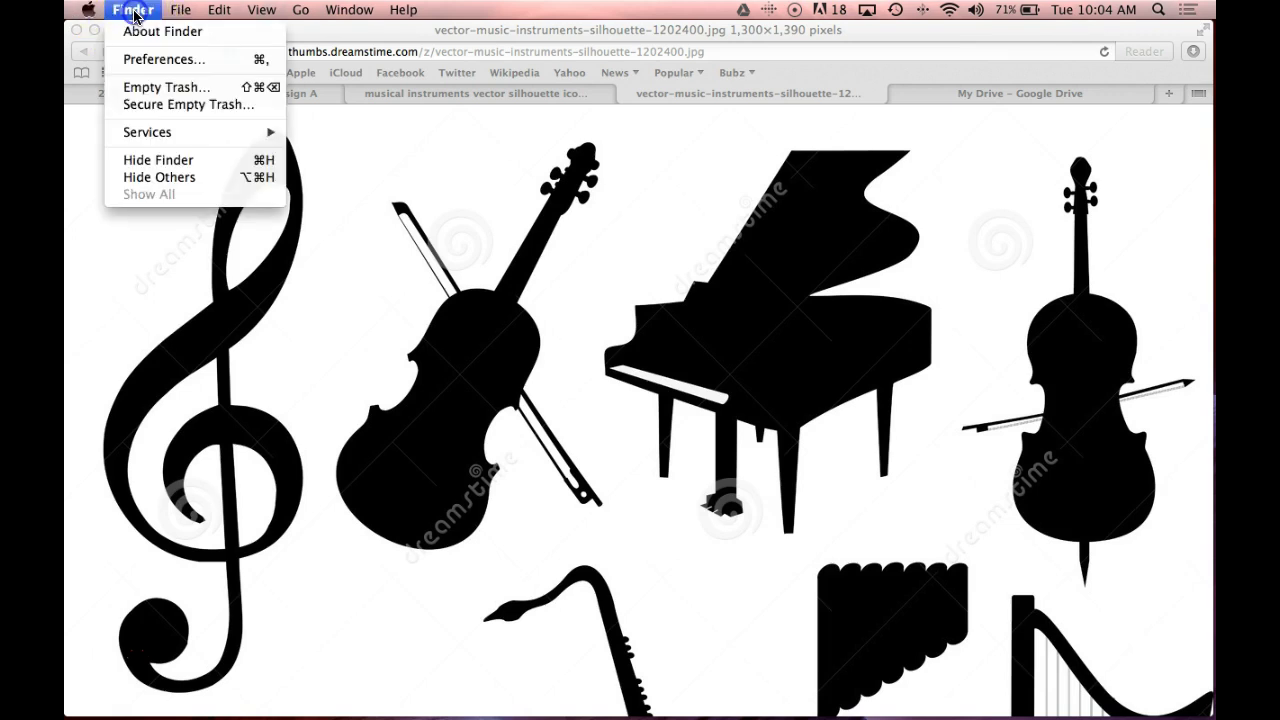
click(179, 178)
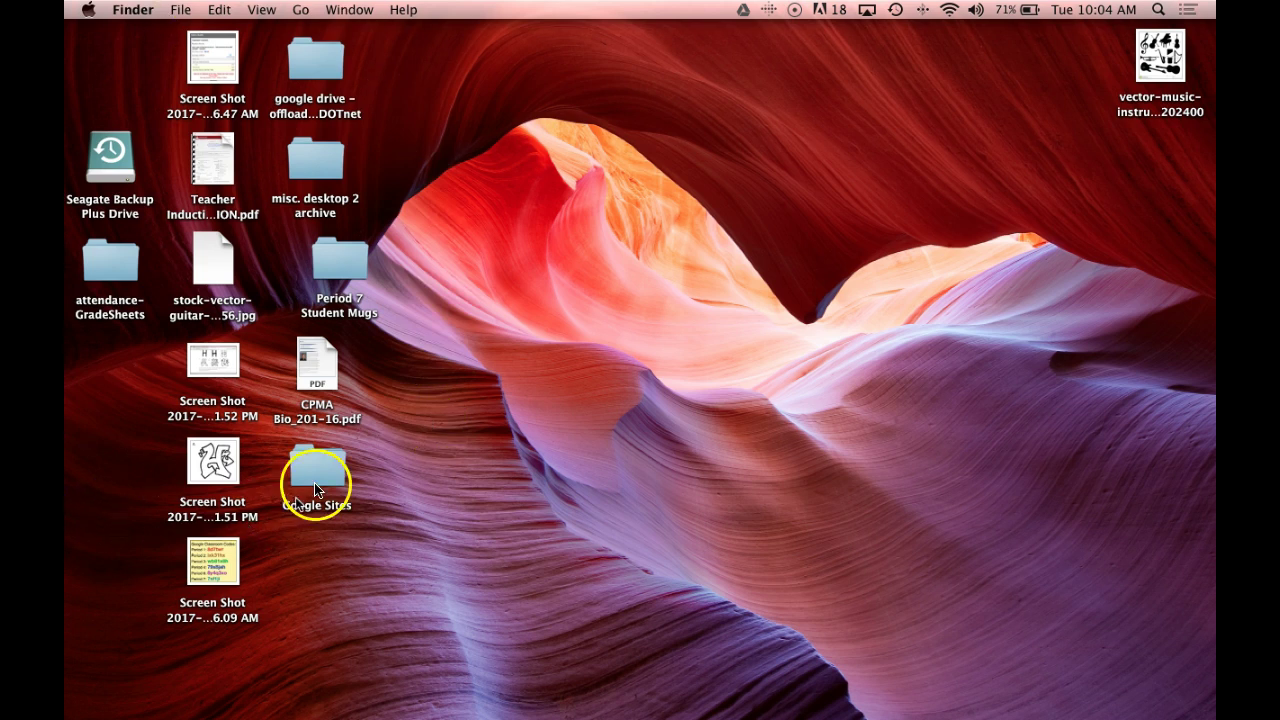
click(1158, 57)
Switch back to Safari, close the full-size instruments image and show My Drive in Google Drive
key(super+Tab)
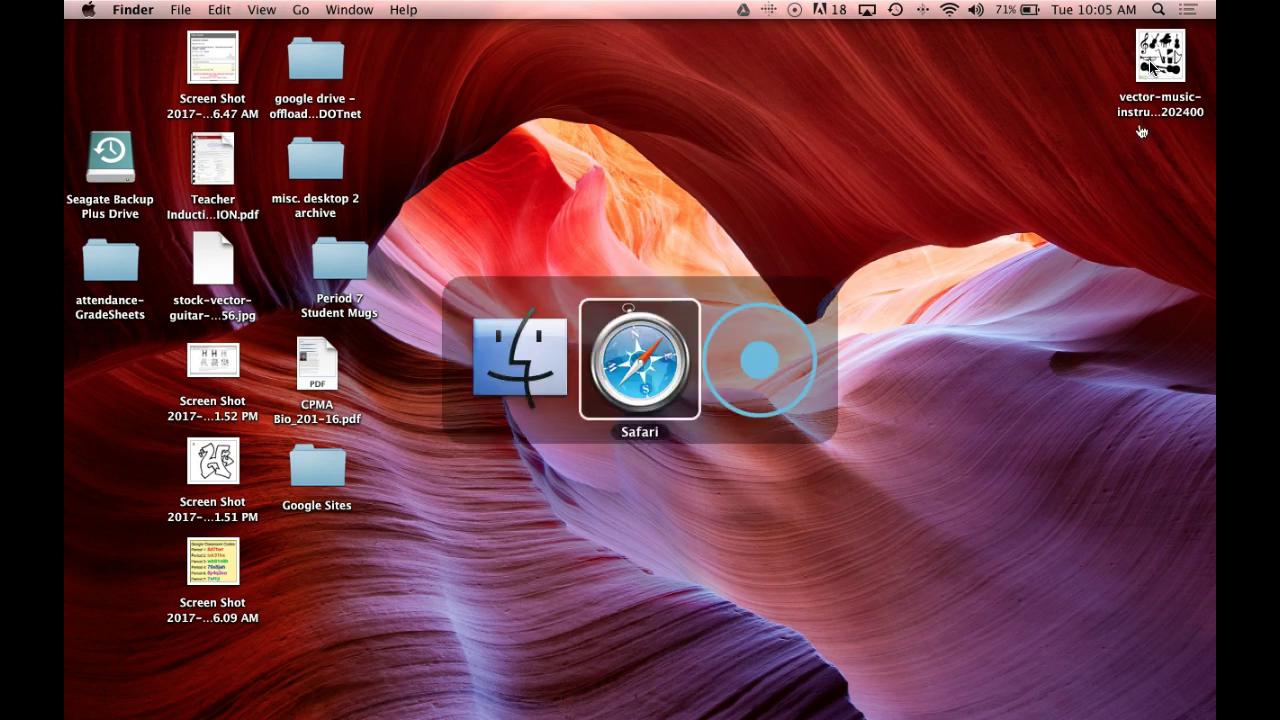
click(630, 345)
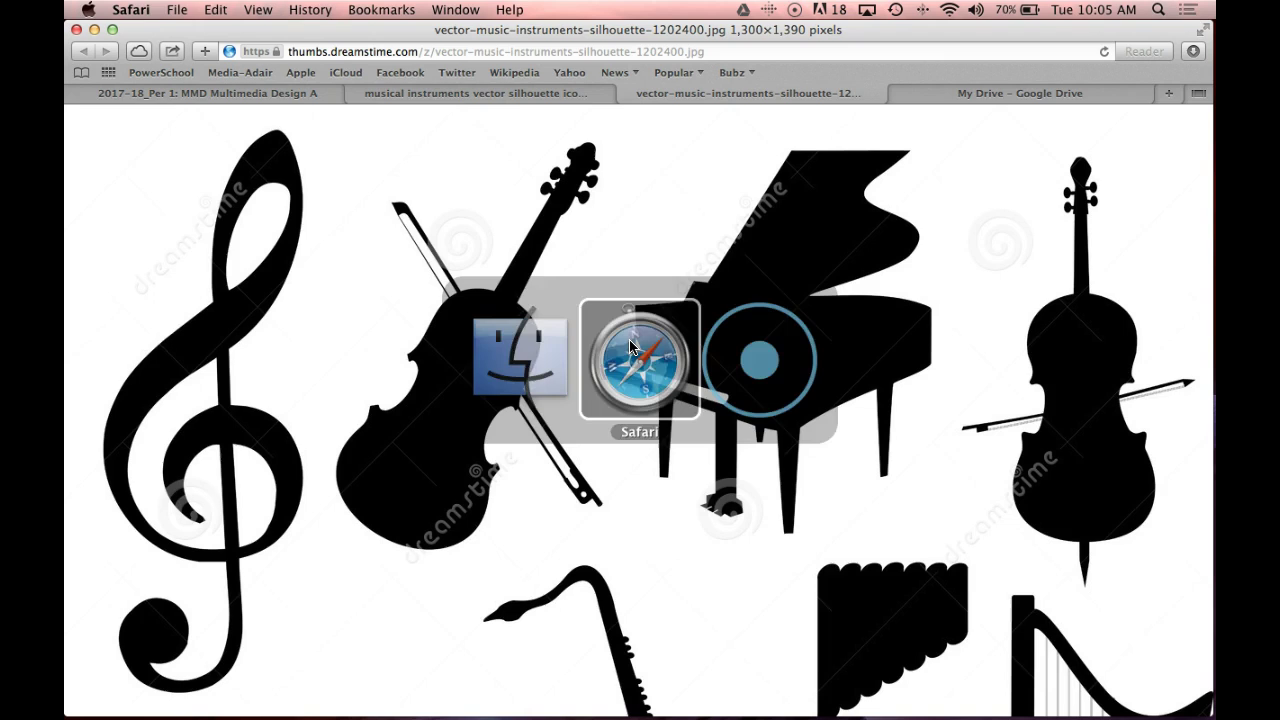
click(627, 96)
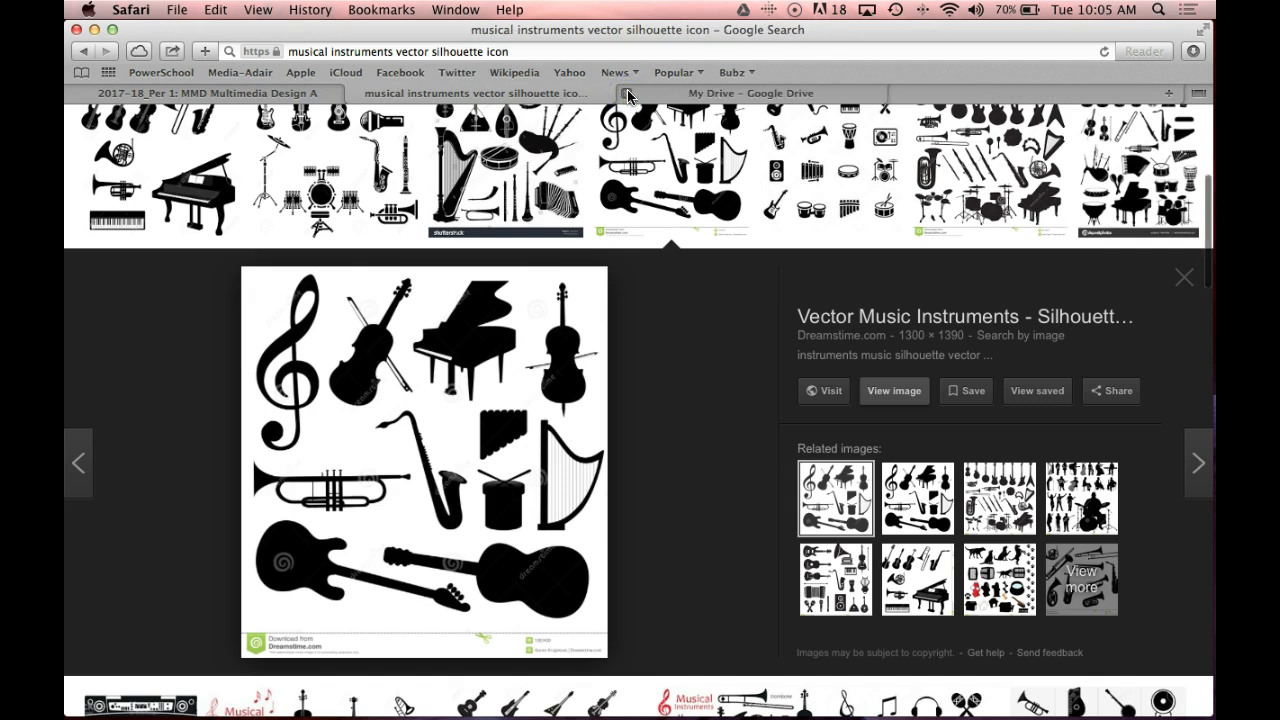
click(831, 94)
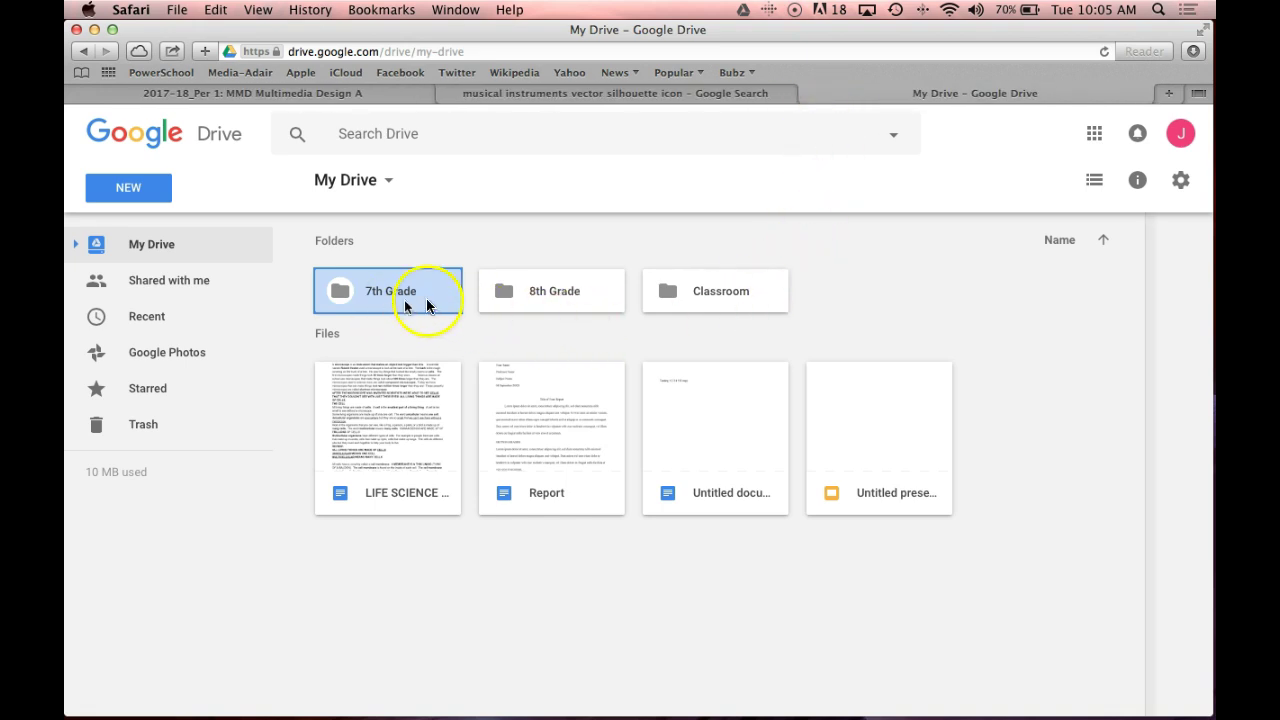
Open the tee shirt folder inside the student's MMD class folder under 8th Grade in Drive
double_click(533, 290)
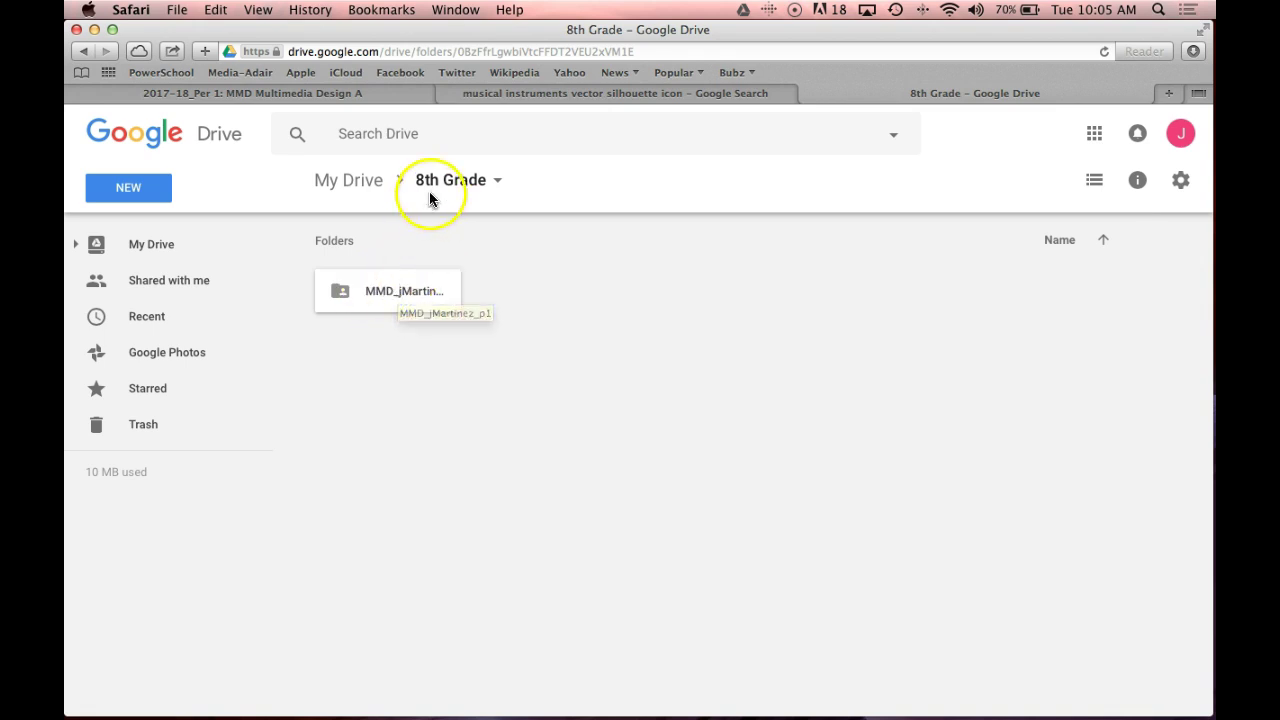
double_click(413, 293)
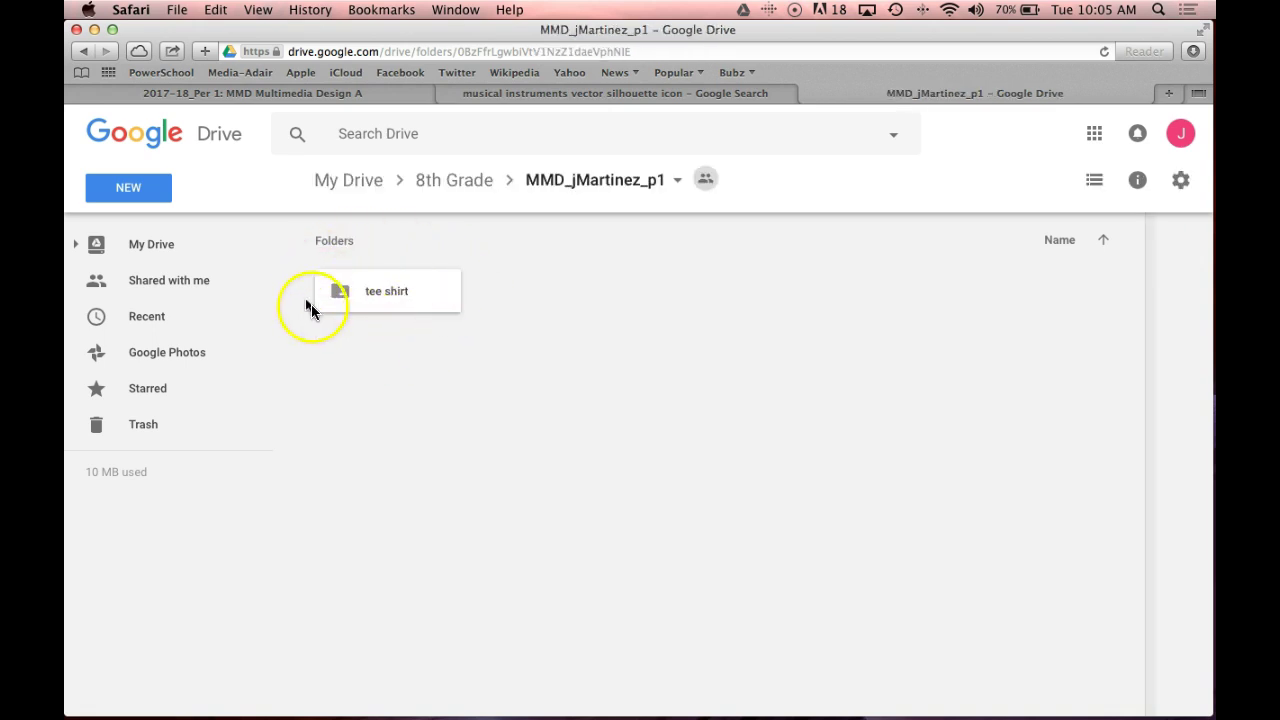
double_click(393, 293)
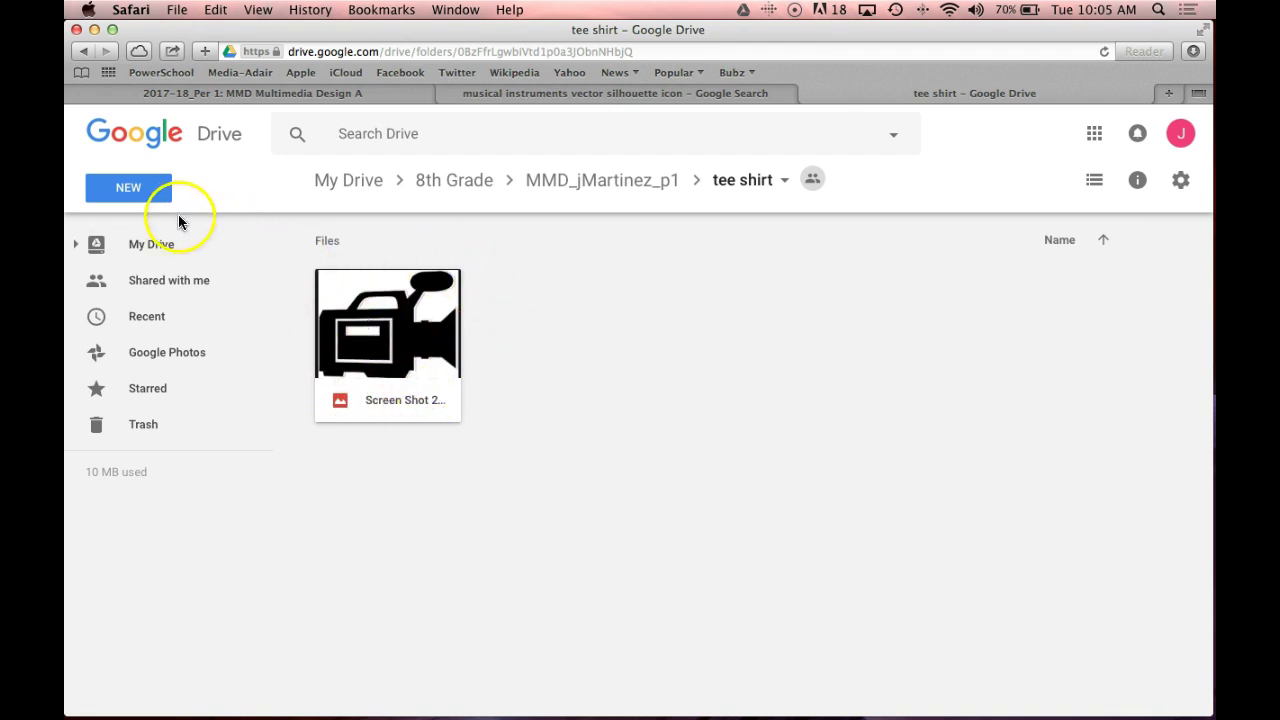
Upload vector-music-instruments-silhouette-1202400 from the Desktop to the tee shirt folder, browsing the files as icons
click(136, 190)
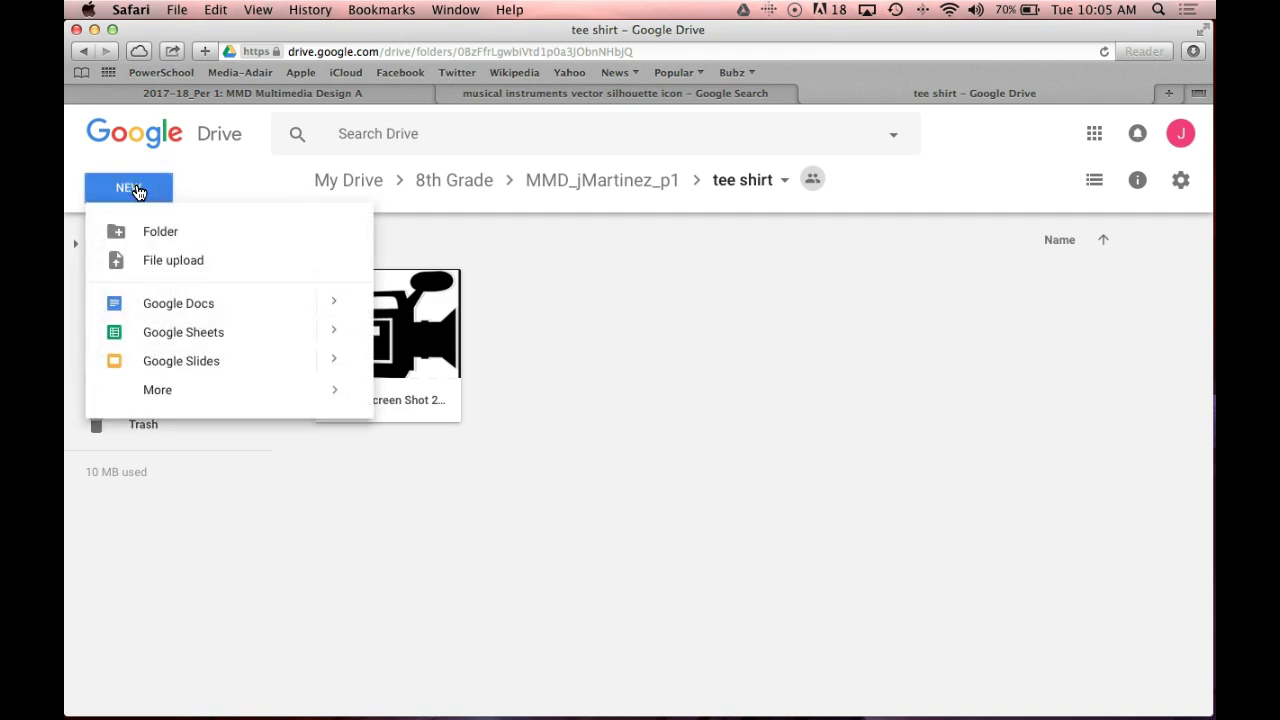
click(172, 262)
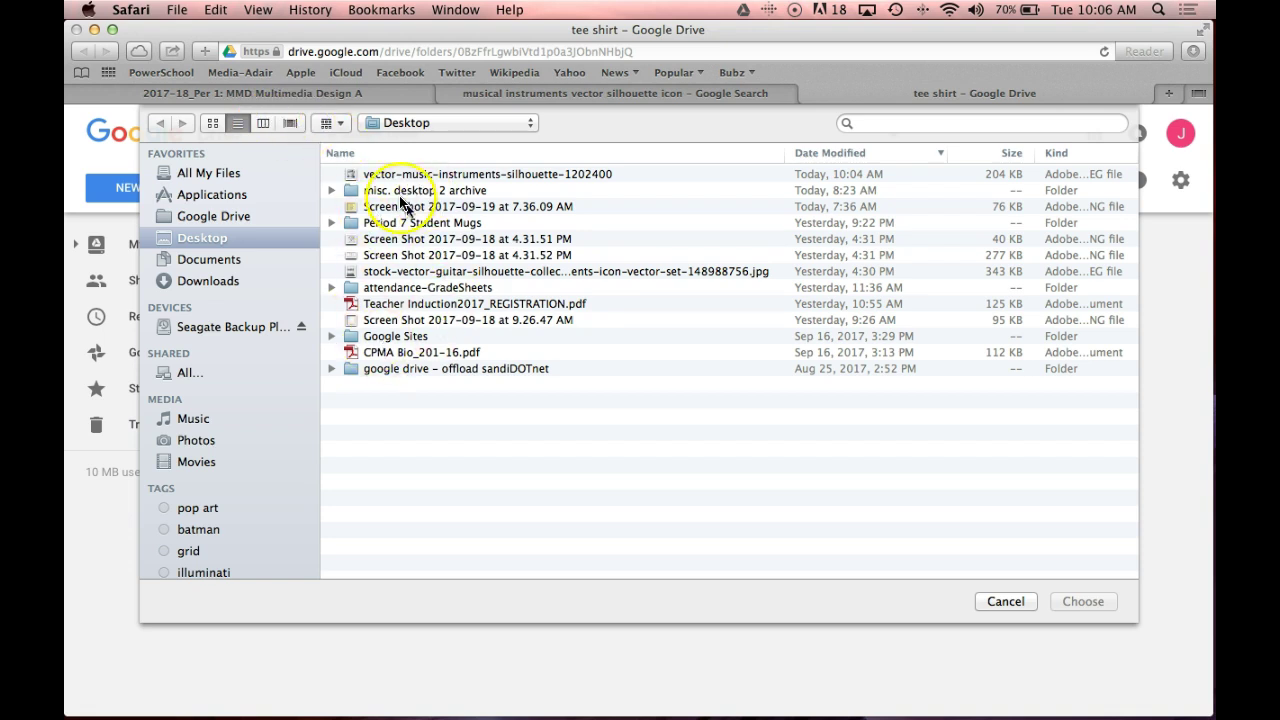
click(212, 121)
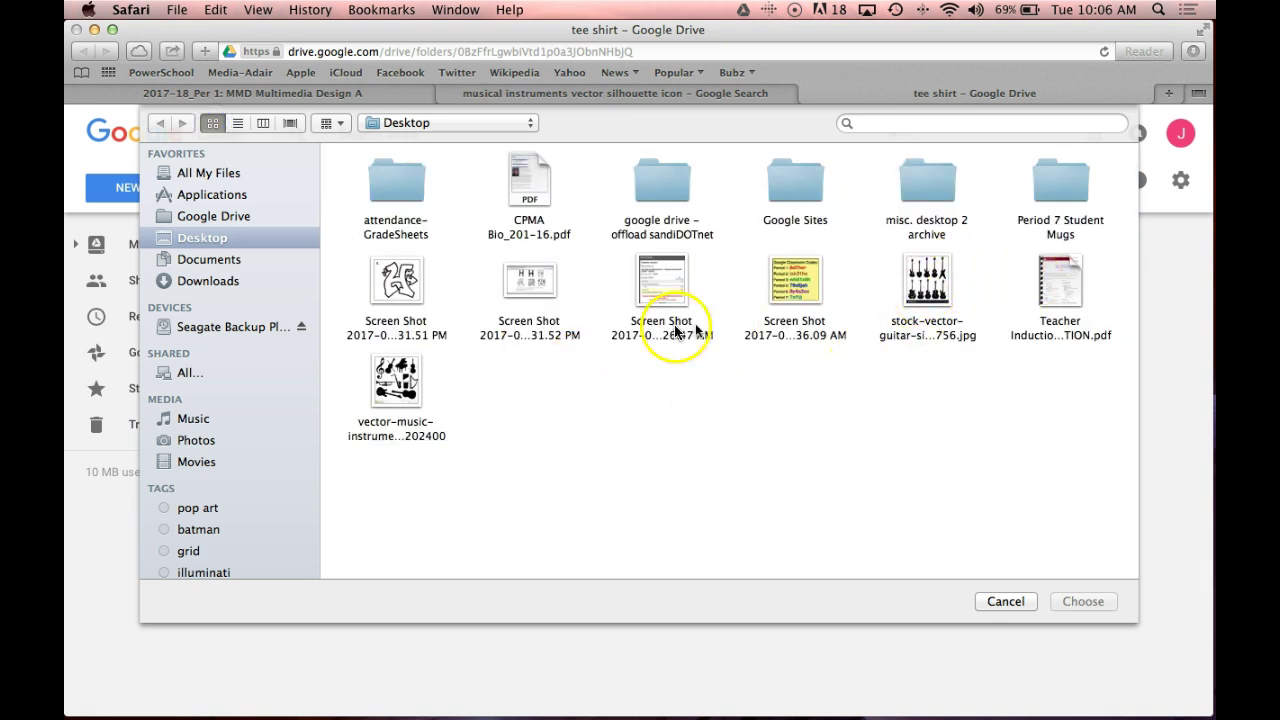
click(394, 380)
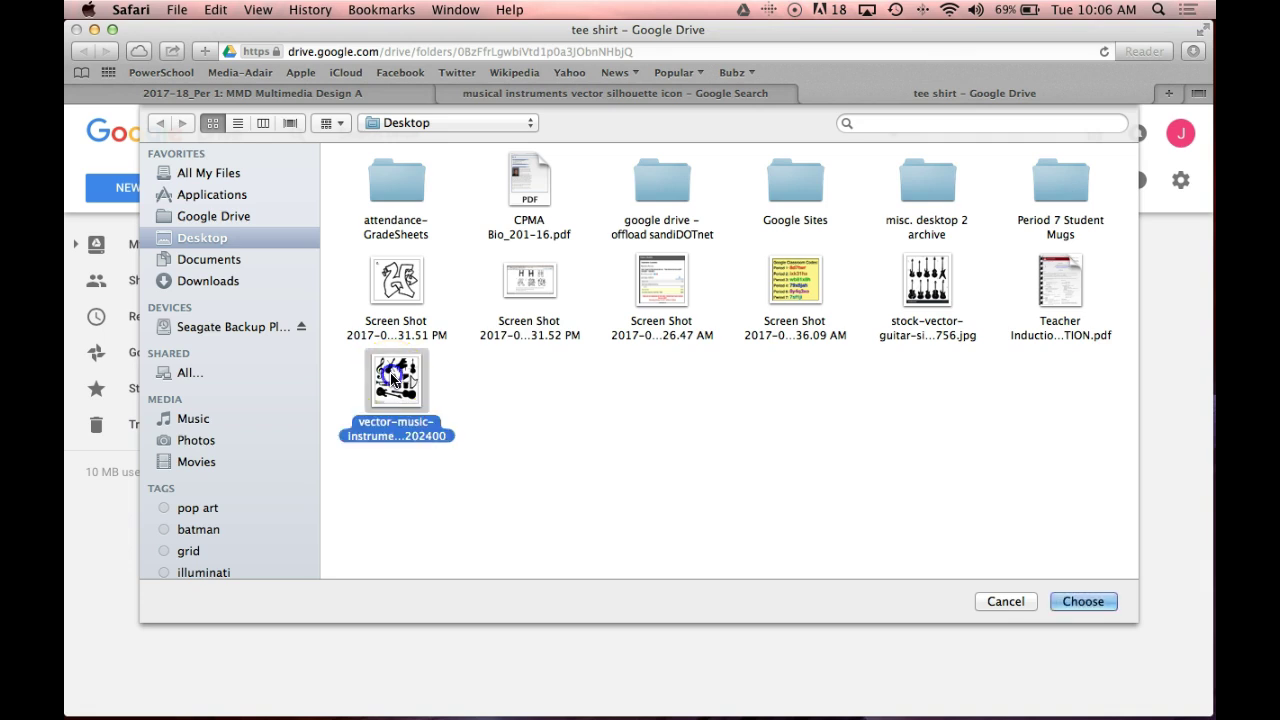
click(1082, 601)
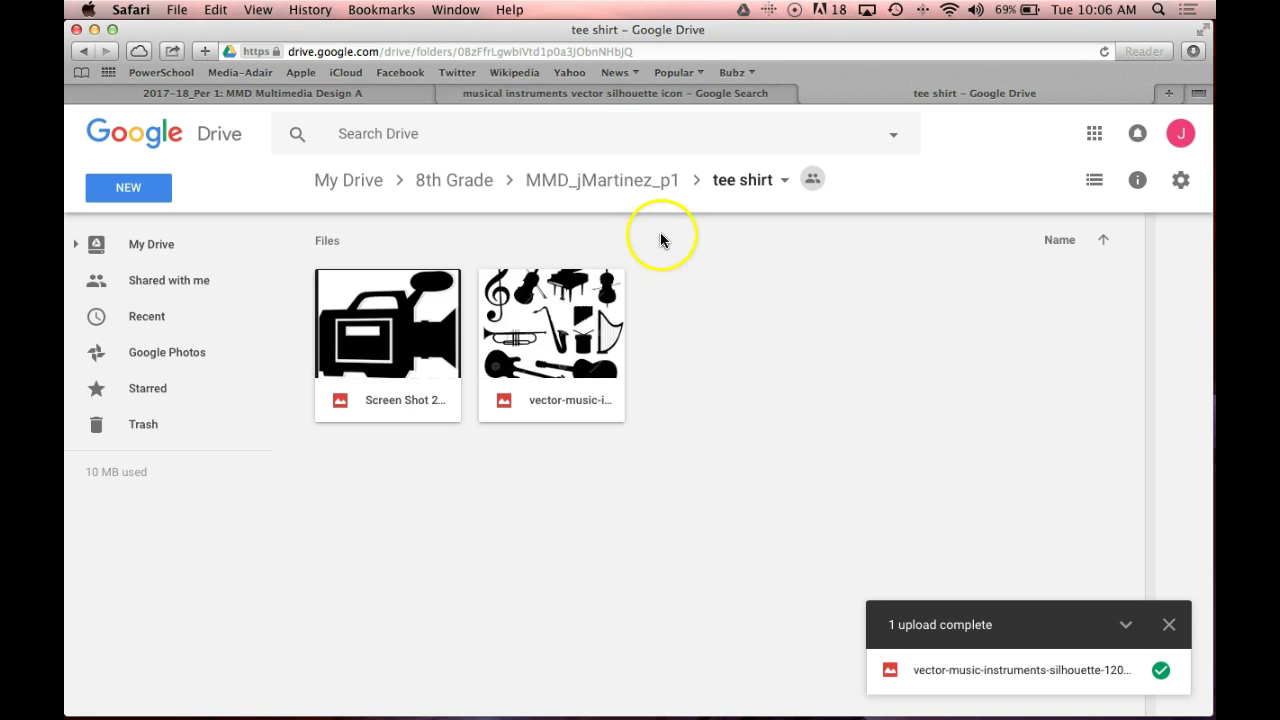
Close the musical instruments search and open the art materials vector silhouette icon link from the Tee Shirt Competition assignment
click(688, 92)
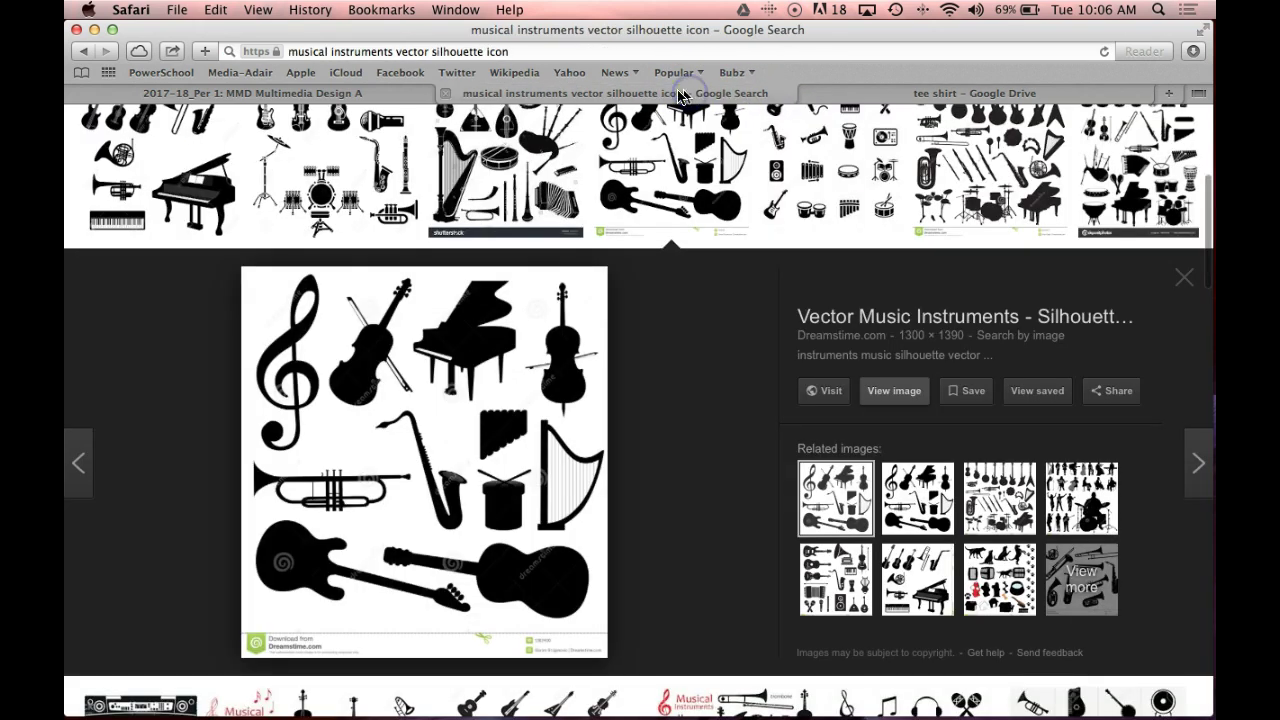
click(446, 94)
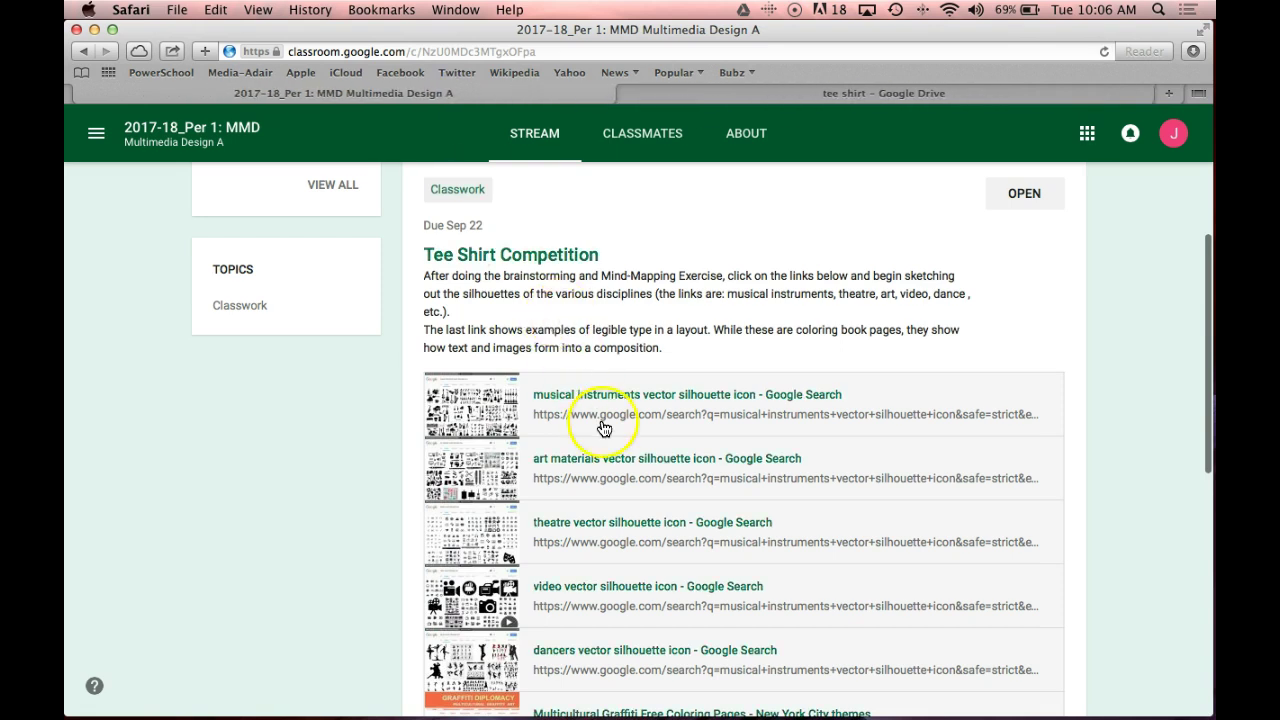
click(611, 461)
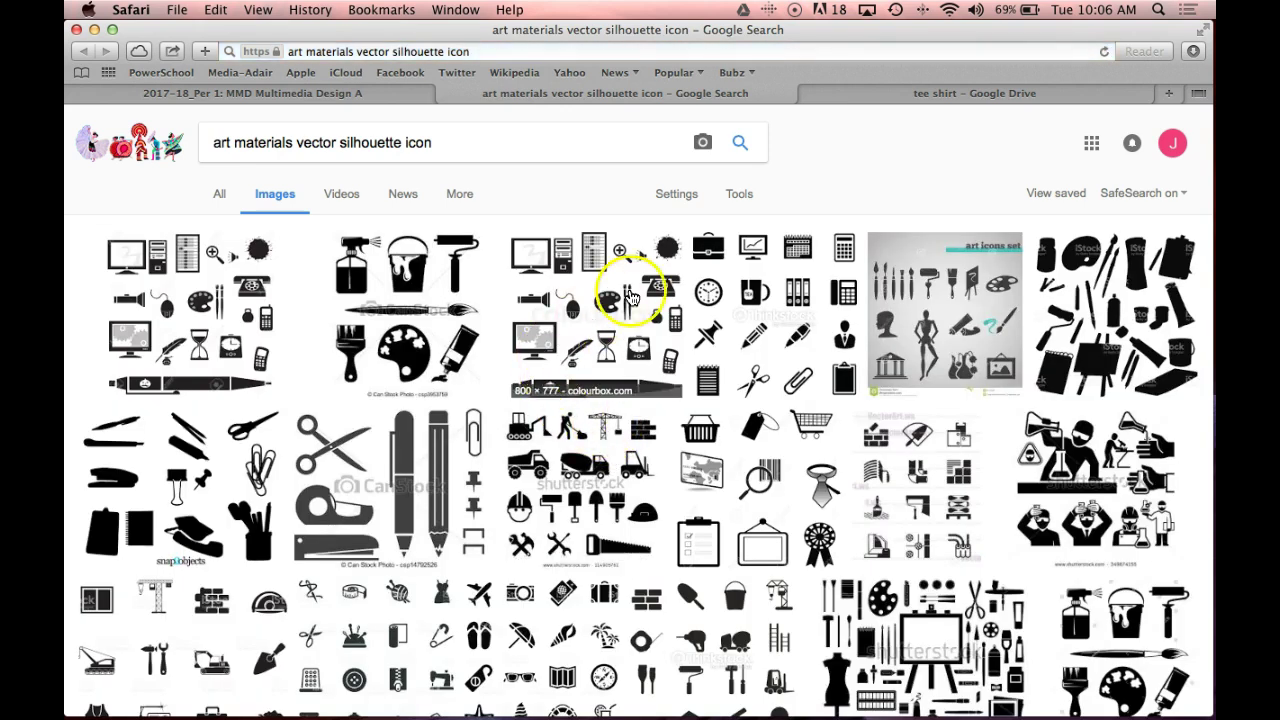
Filter the art materials image results to Large size and Black and white color
click(736, 199)
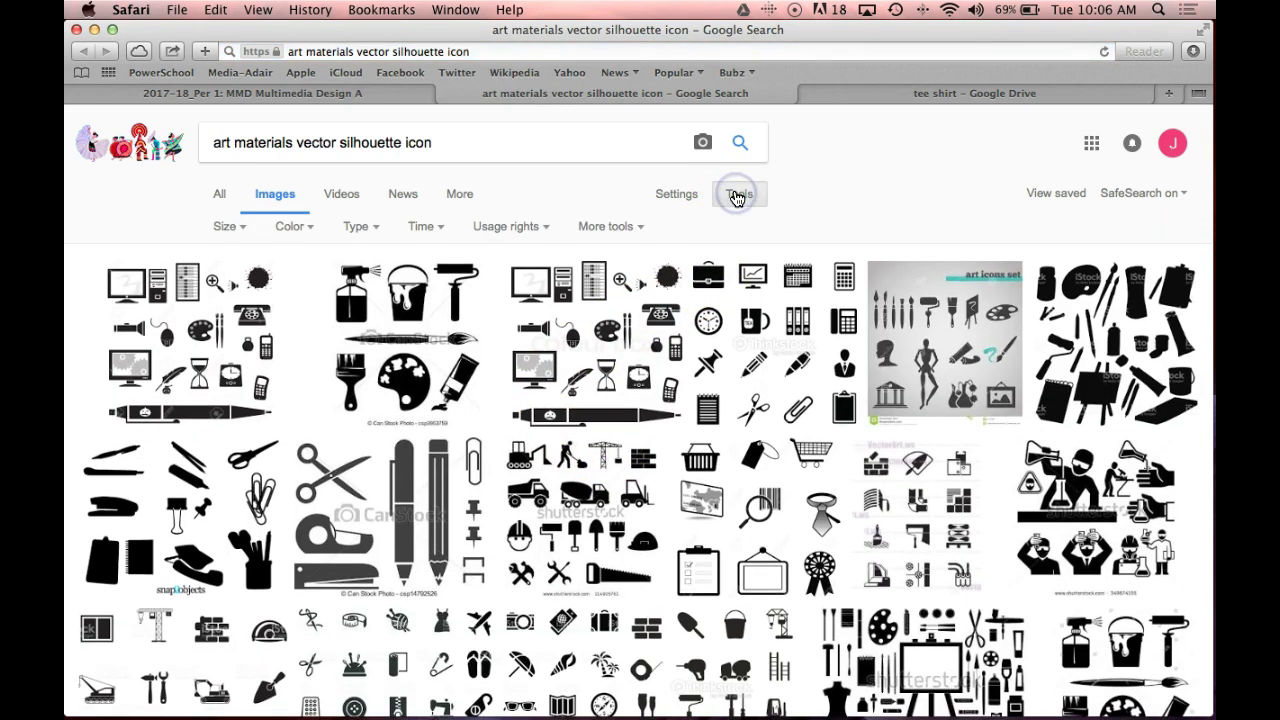
click(228, 228)
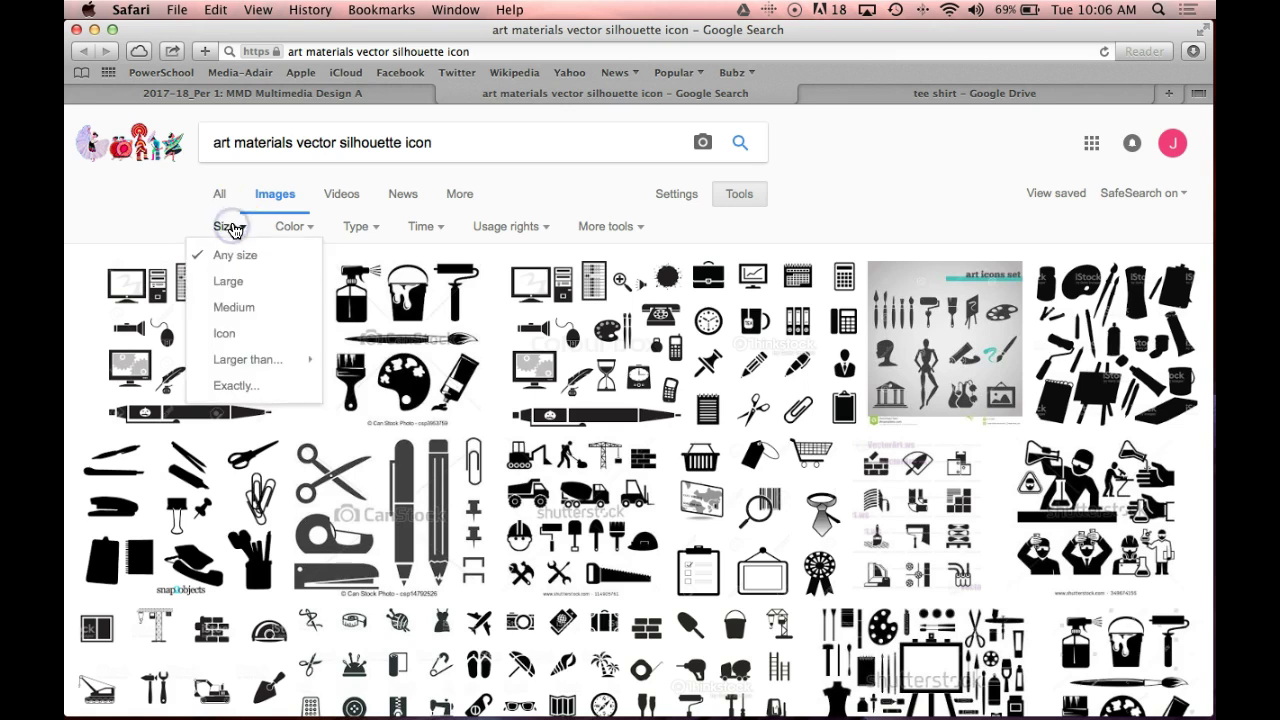
click(246, 284)
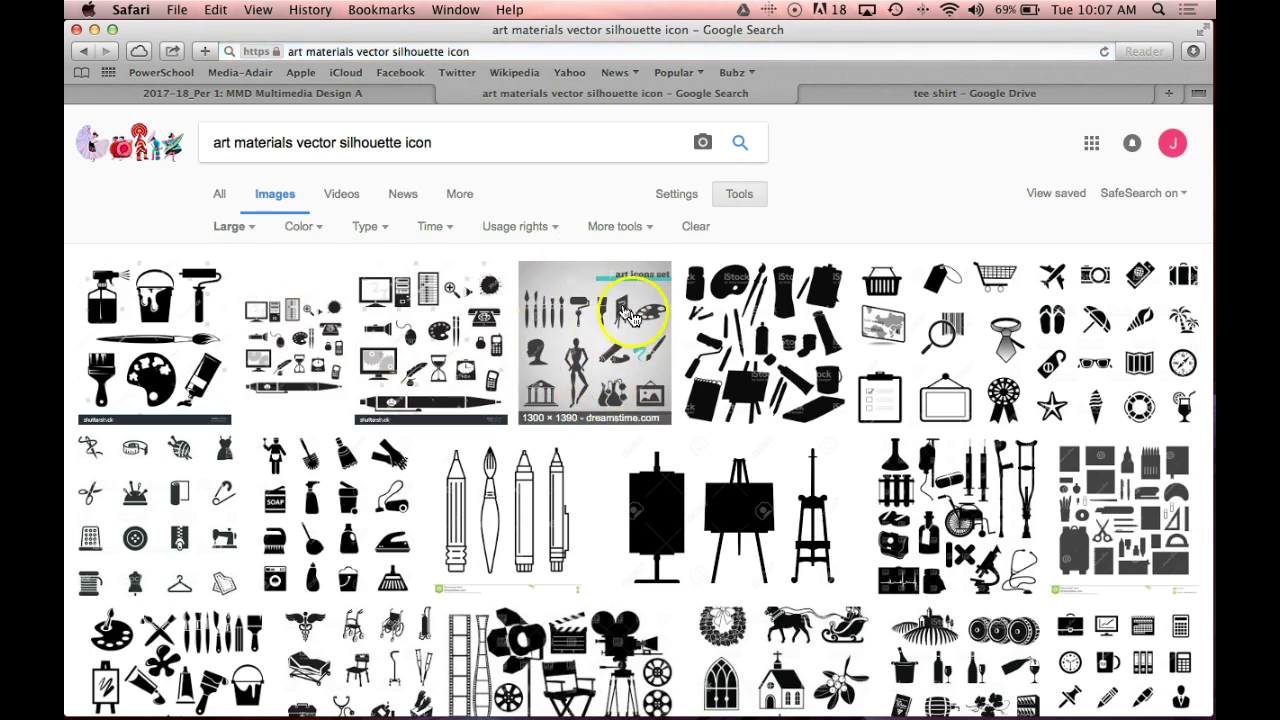
click(302, 229)
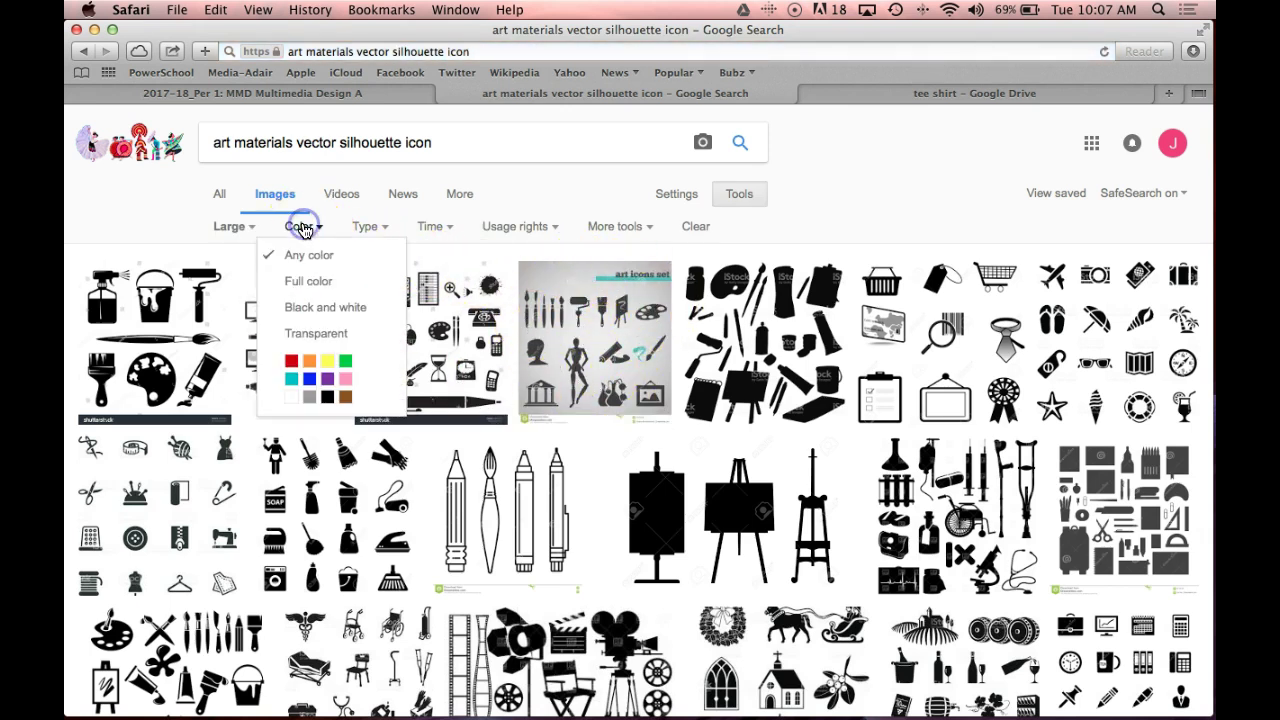
click(310, 311)
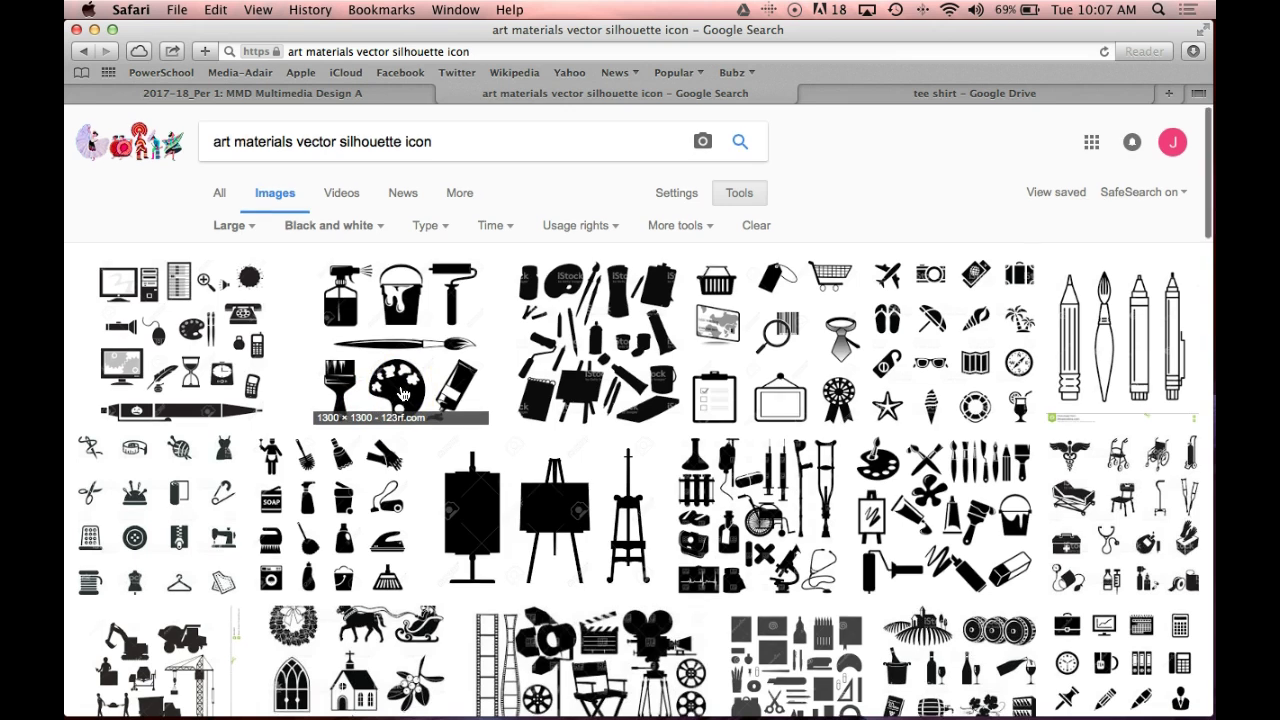
Open the 123RF paint and painting tools silhouette image at full size and inspect it enlarged
scroll(402, 393, down, 4)
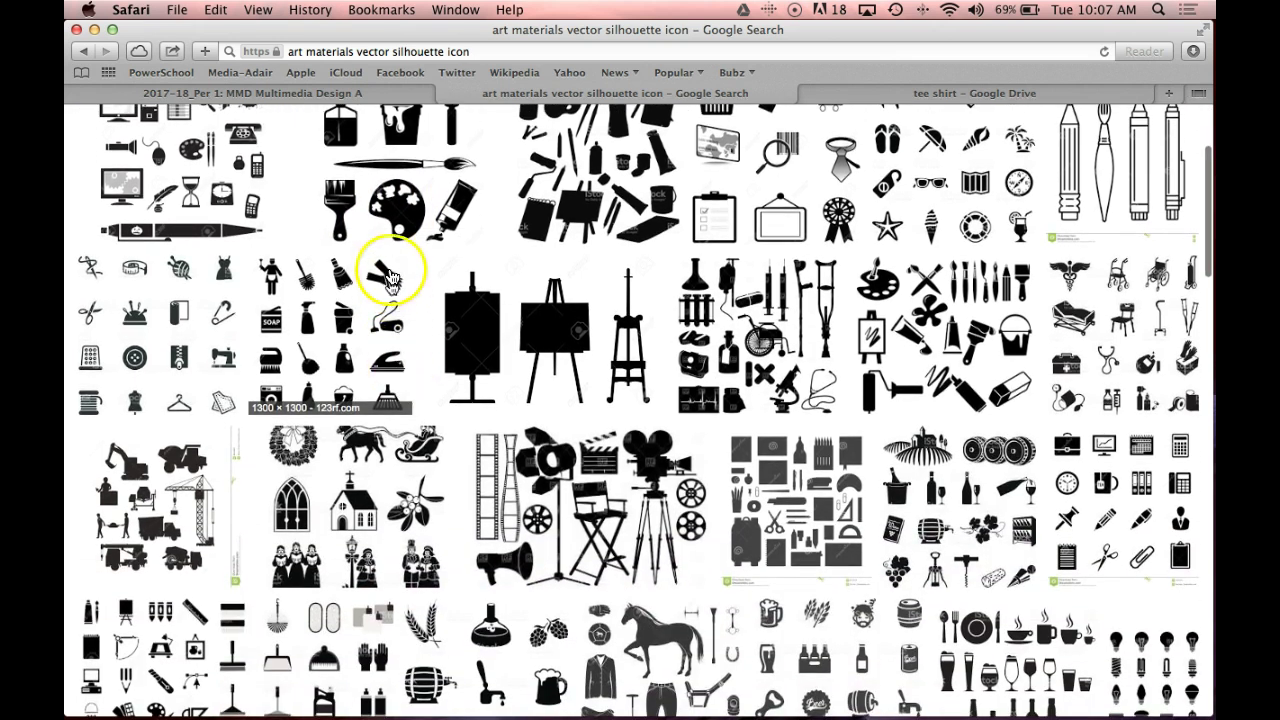
click(401, 166)
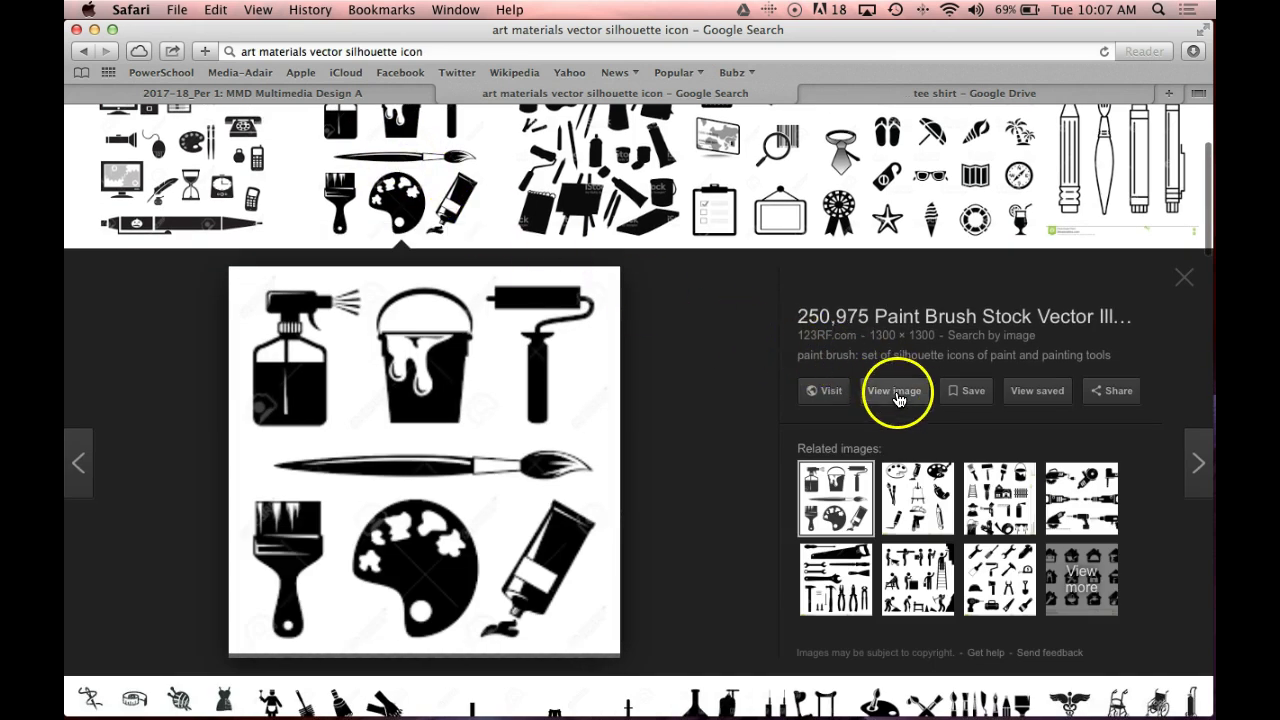
click(898, 392)
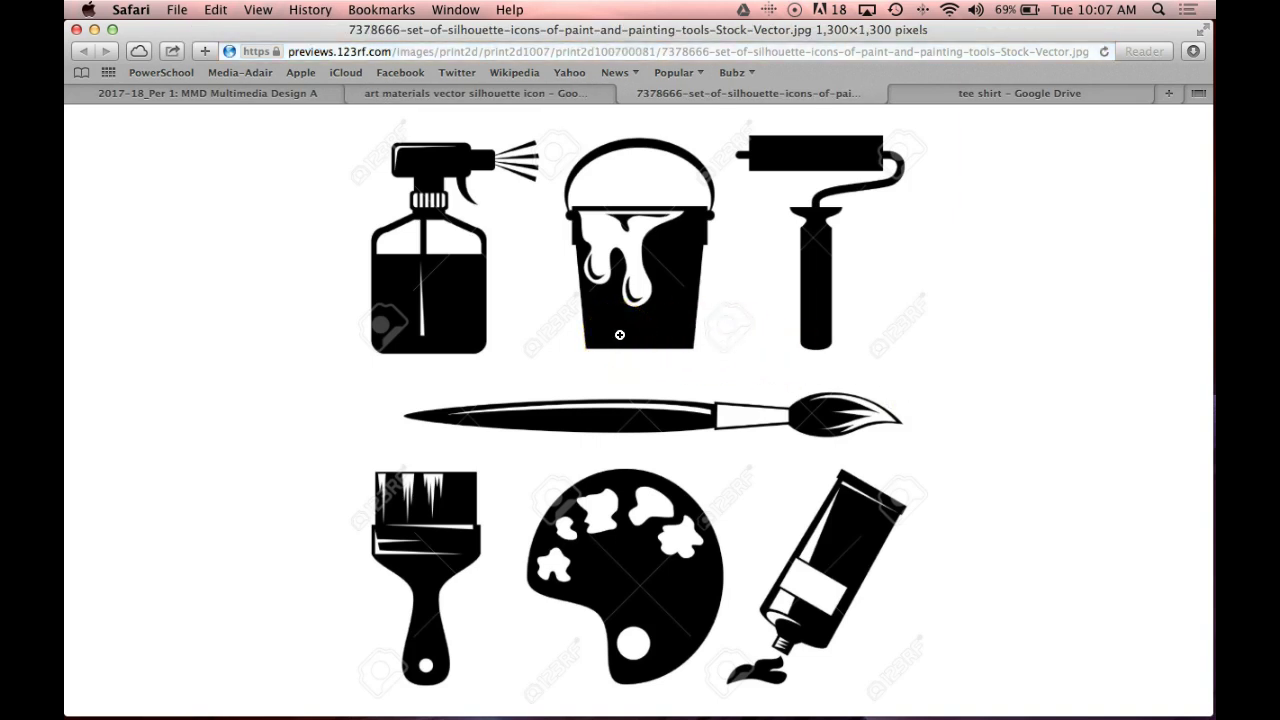
click(544, 308)
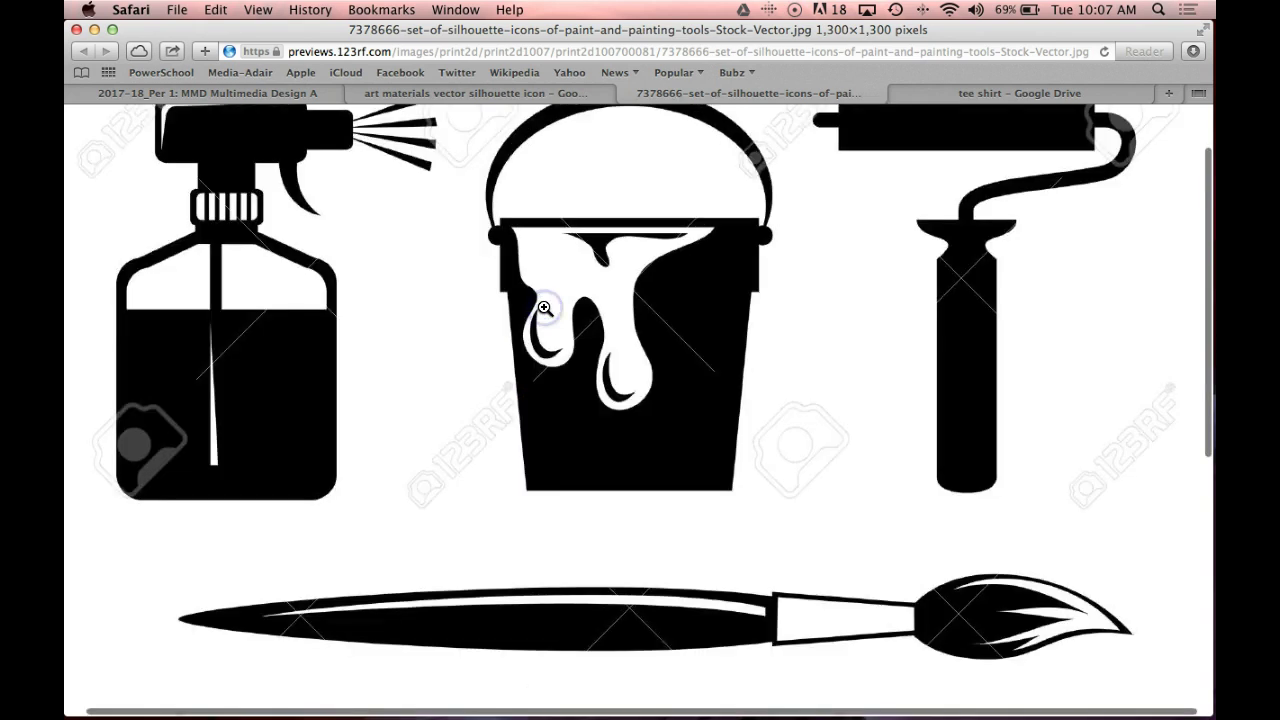
scroll(546, 310, down, 5)
scroll(546, 310, up, 5)
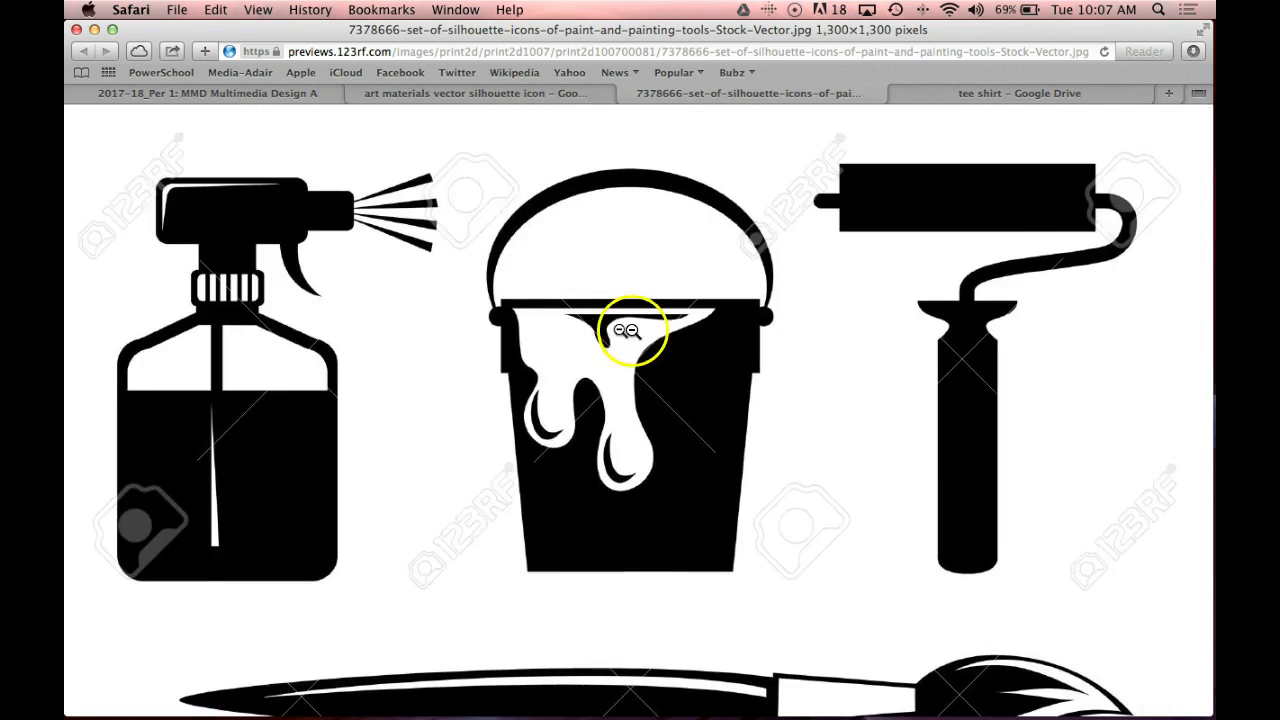
Save the full-size painting tools silhouette image to the Desktop under its suggested file name
right_click(702, 353)
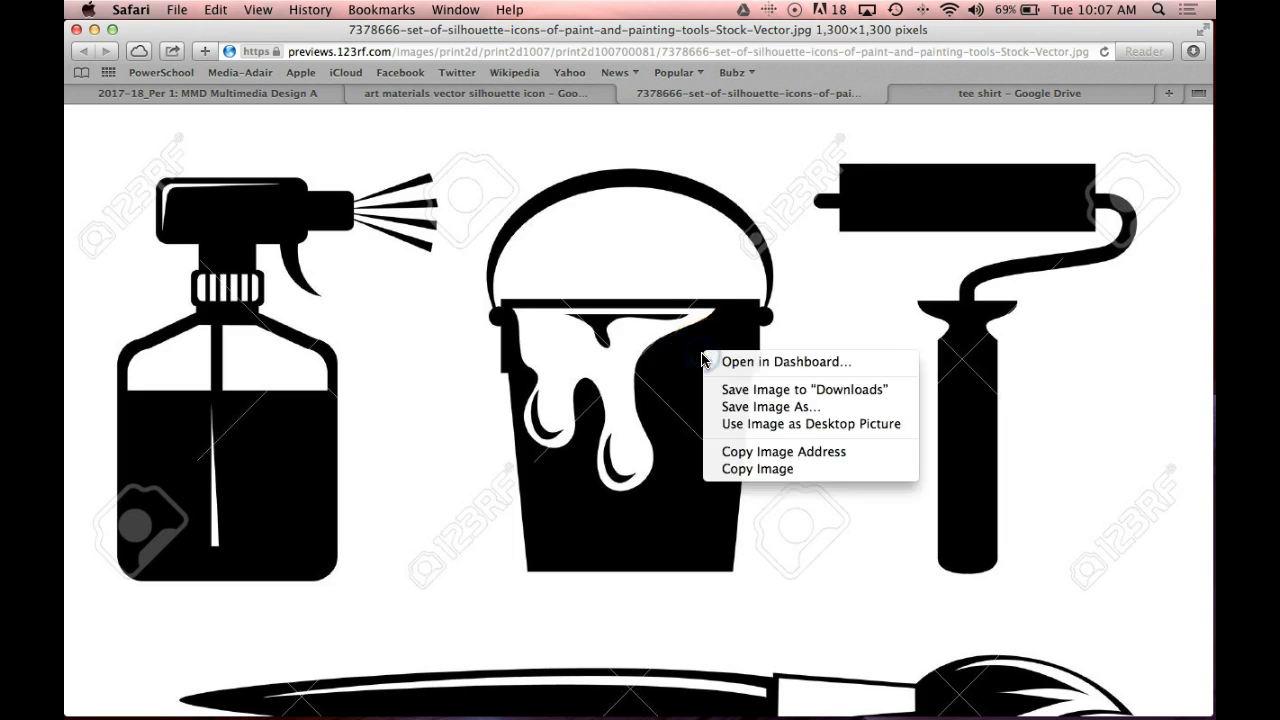
click(843, 408)
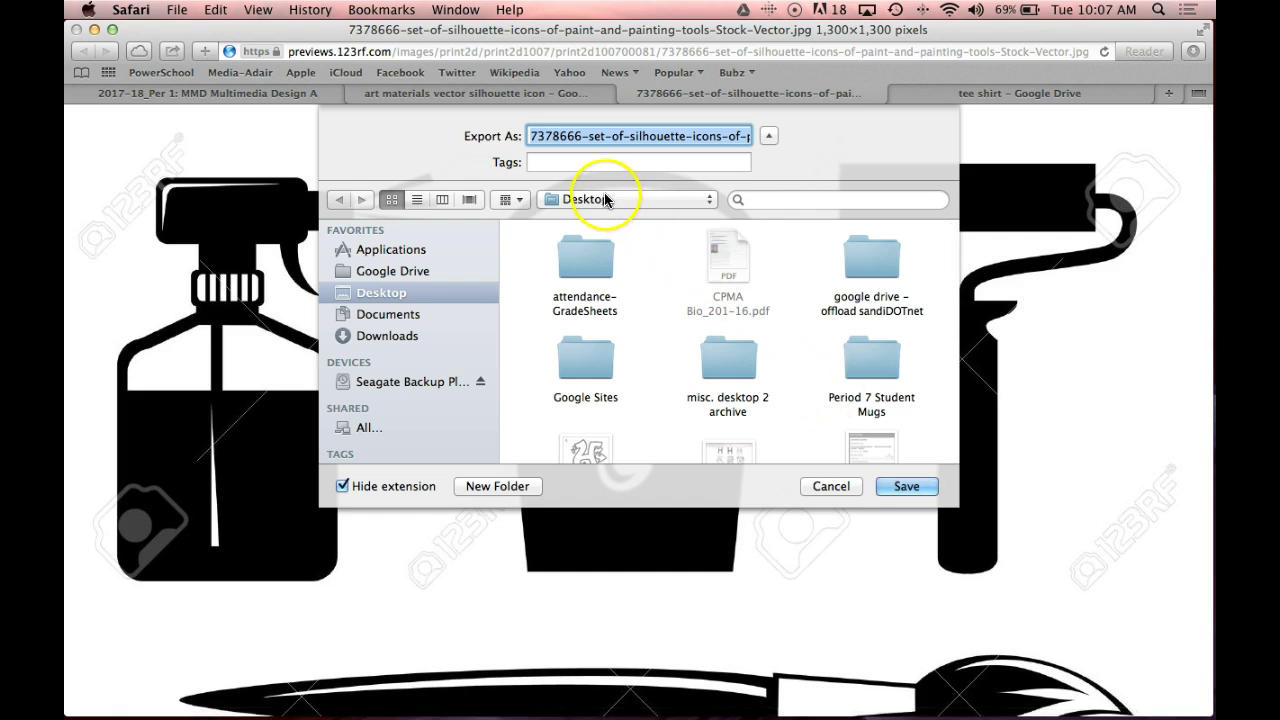
click(907, 489)
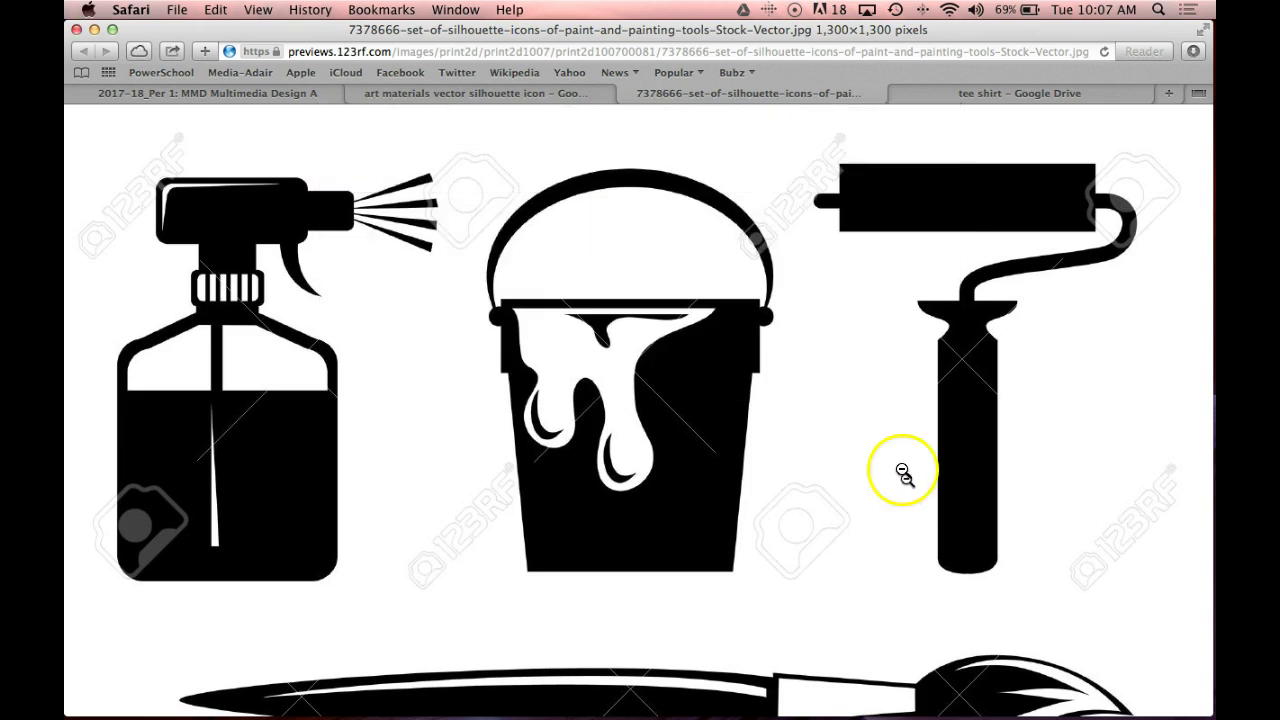
Close the painting tools image and the art materials search, and return to the tee shirt folder in Drive
click(626, 96)
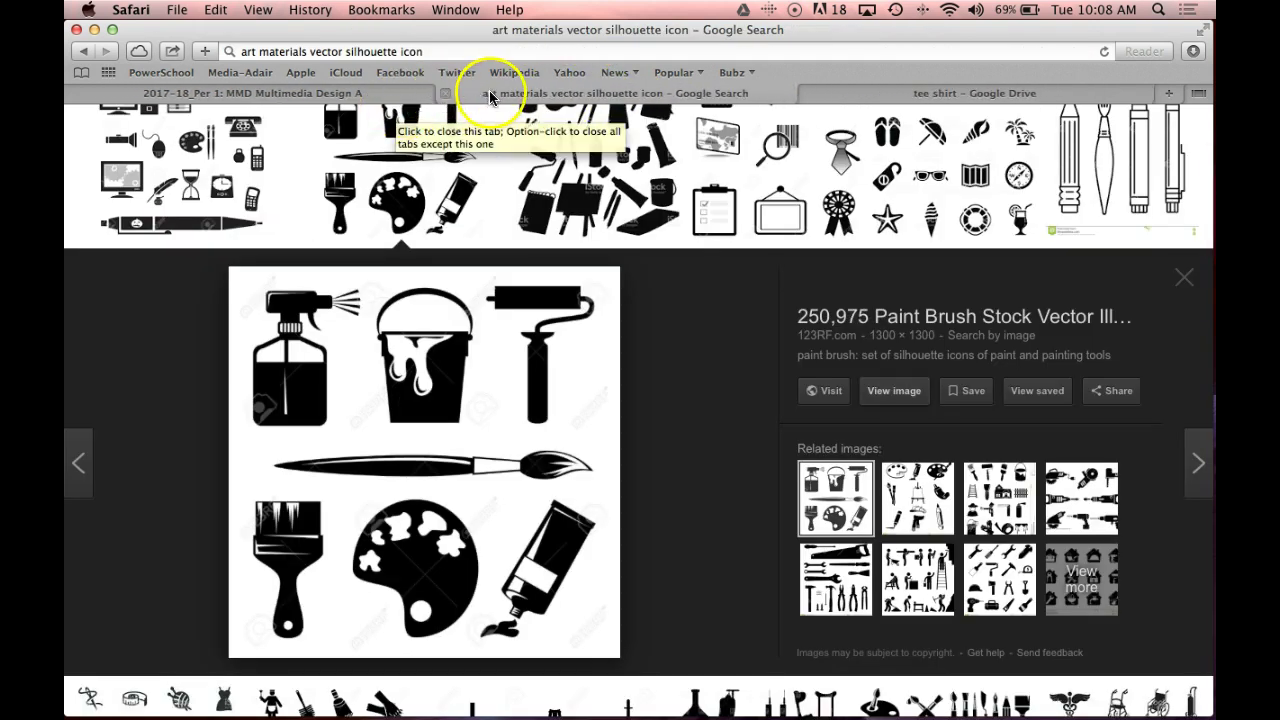
click(445, 94)
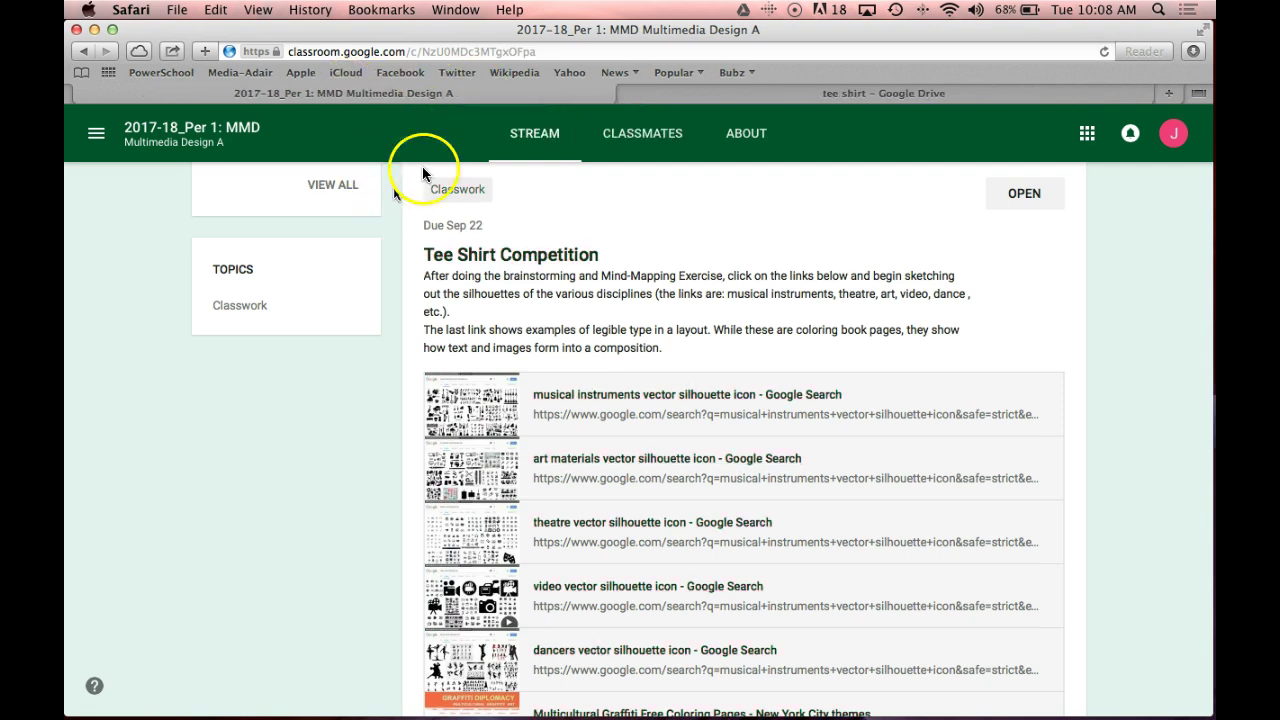
click(682, 94)
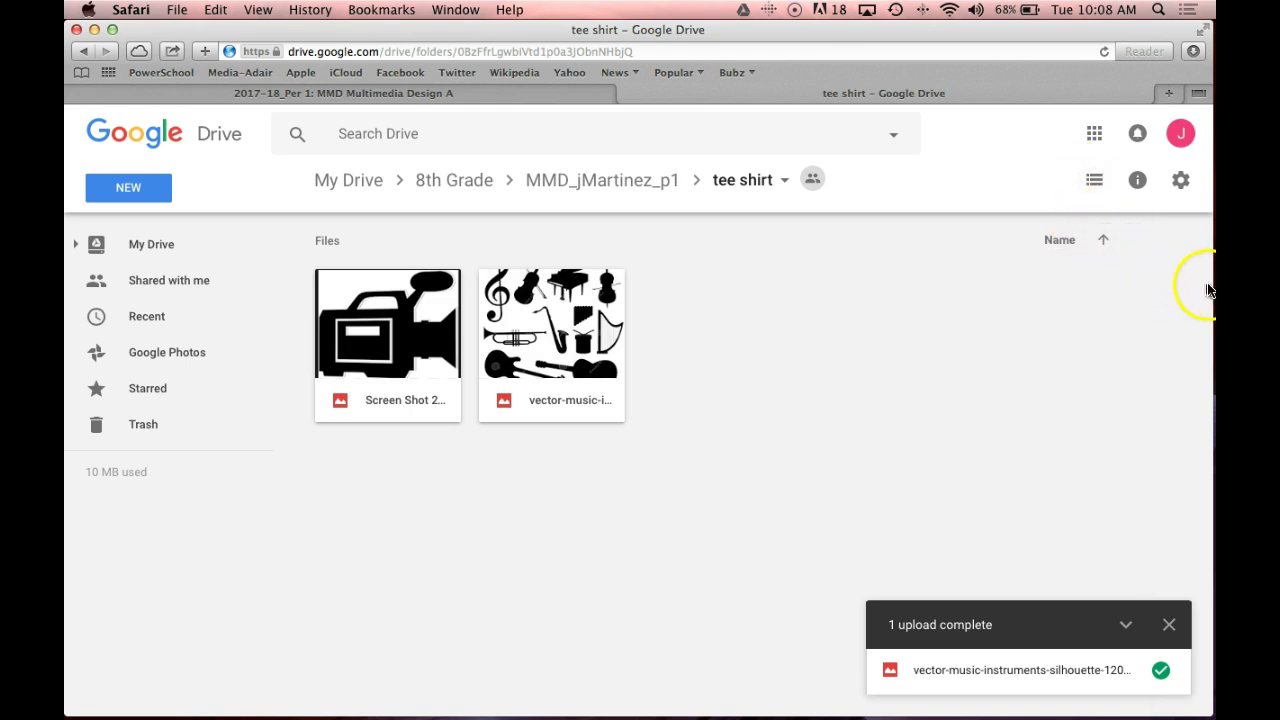
Narrow the browser window to uncover the Desktop files, keeping the tee shirt folder in view
drag(1210, 286, 826, 283)
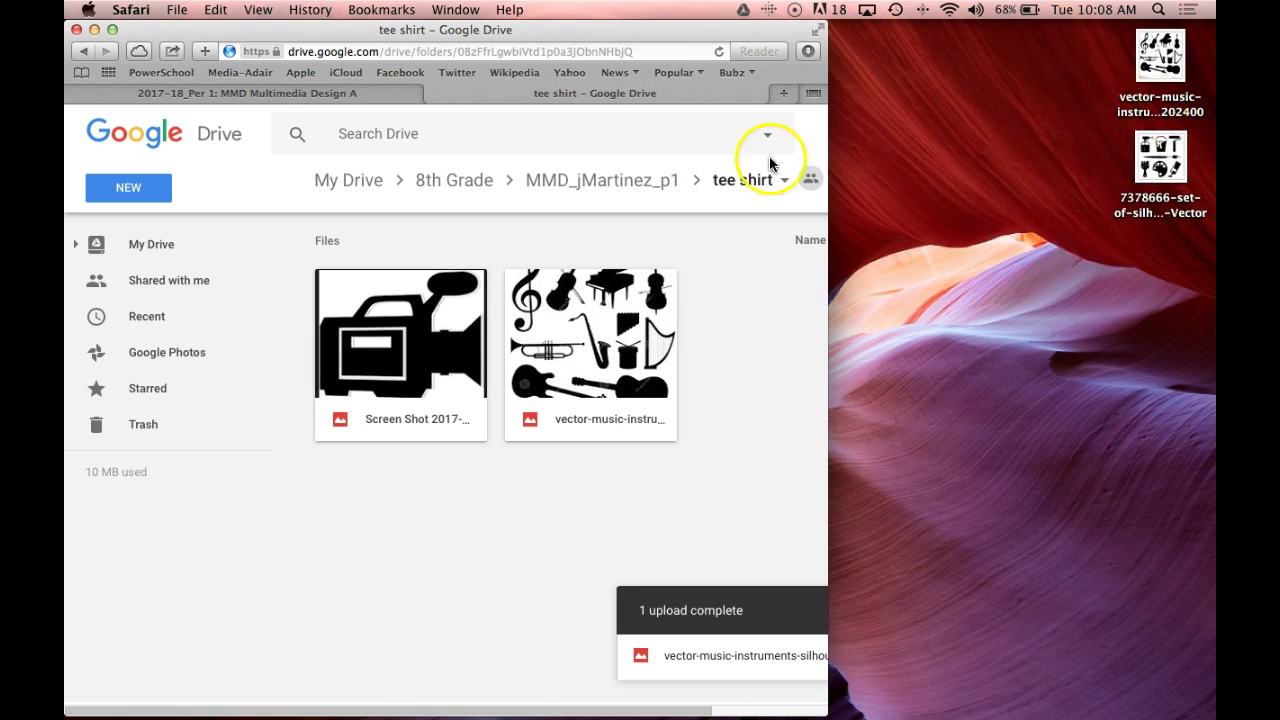
click(328, 90)
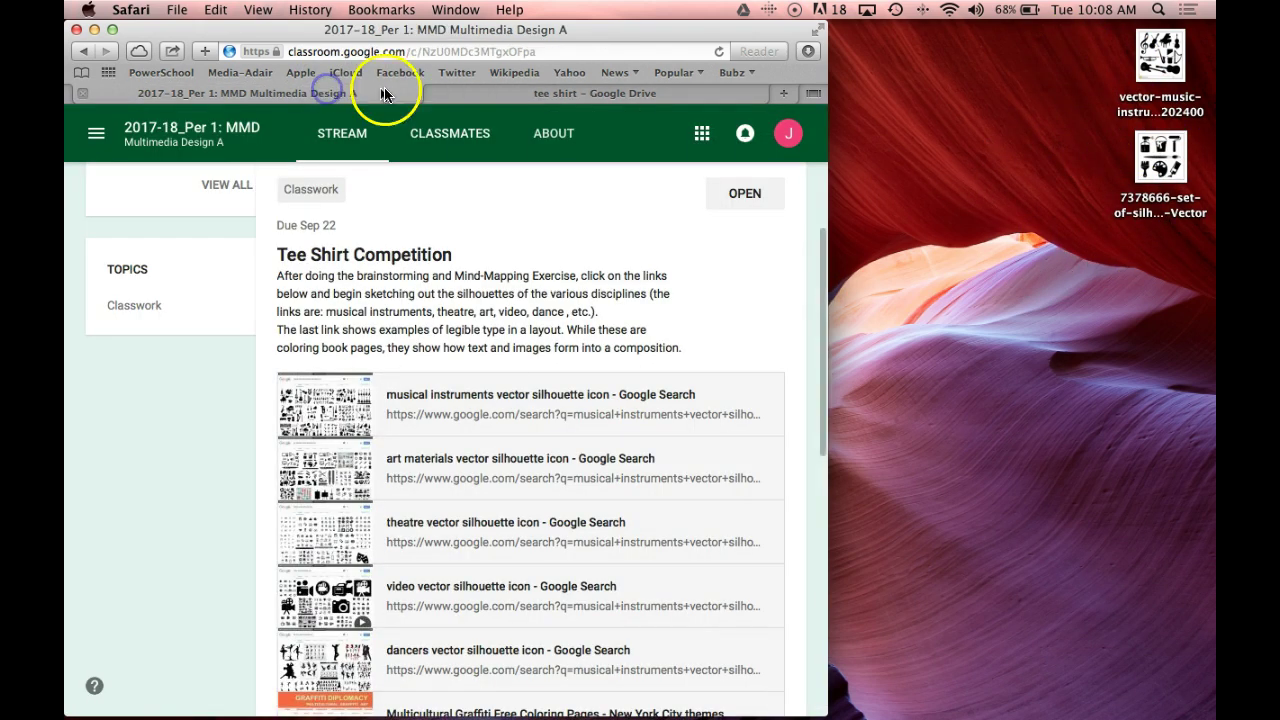
click(474, 91)
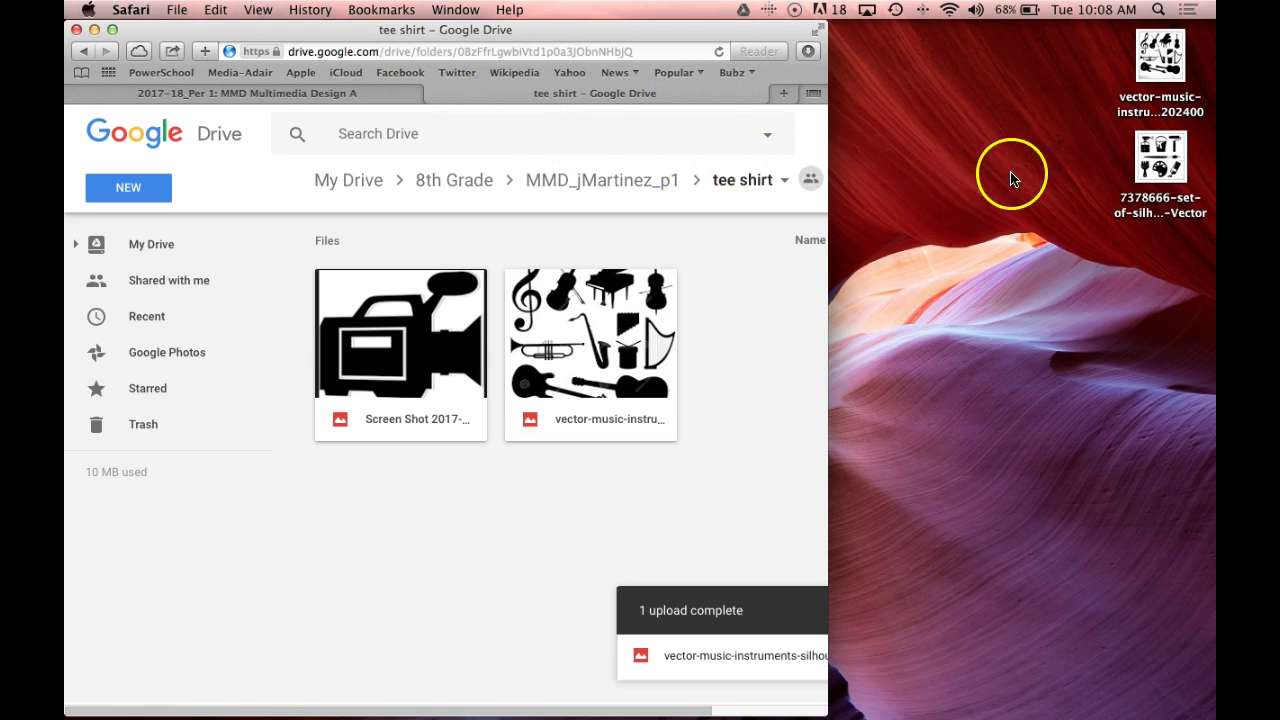
Upload the 7378666 painting tools image directly from the Desktop into the tee shirt folder and widen the browser window
drag(1162, 158, 555, 481)
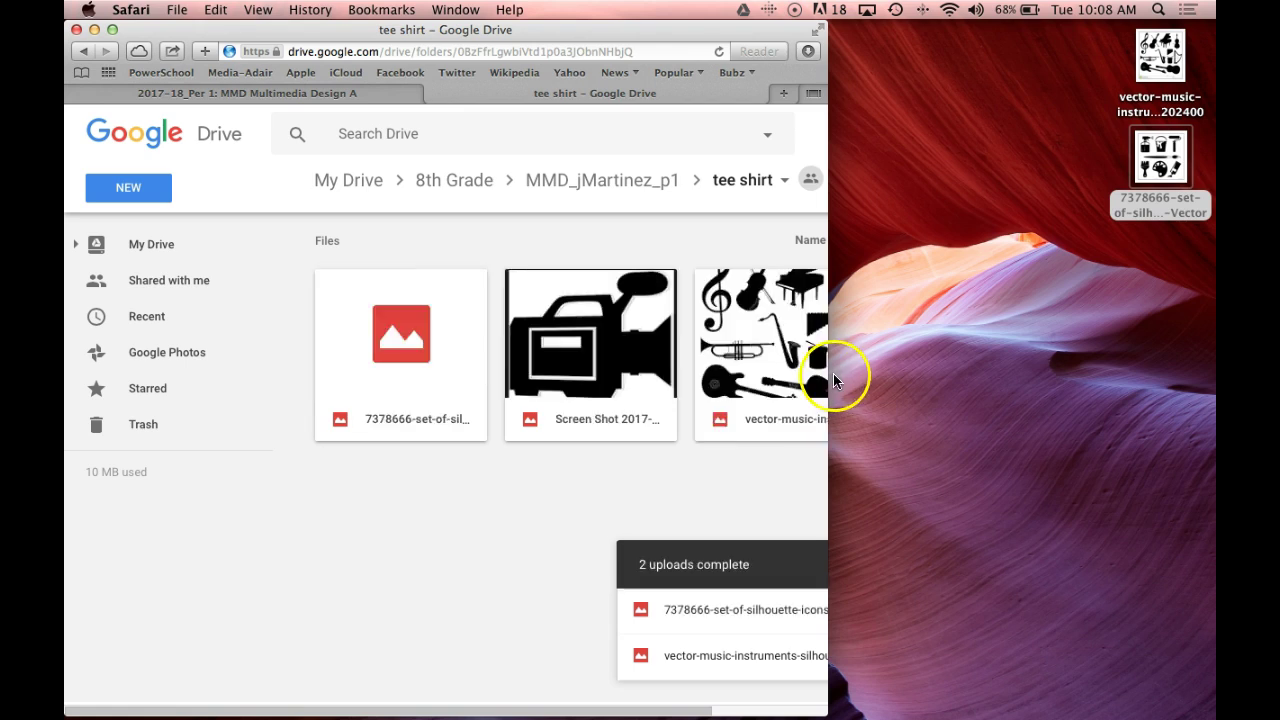
drag(829, 378, 978, 382)
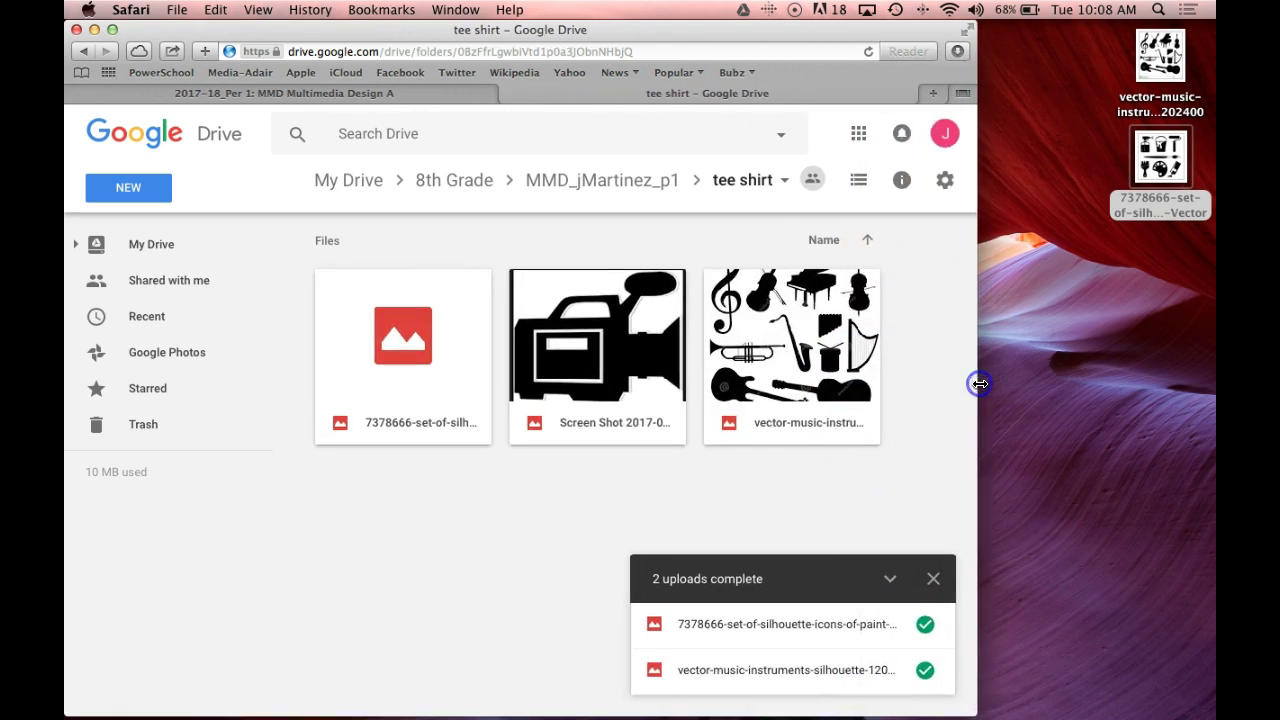
click(955, 388)
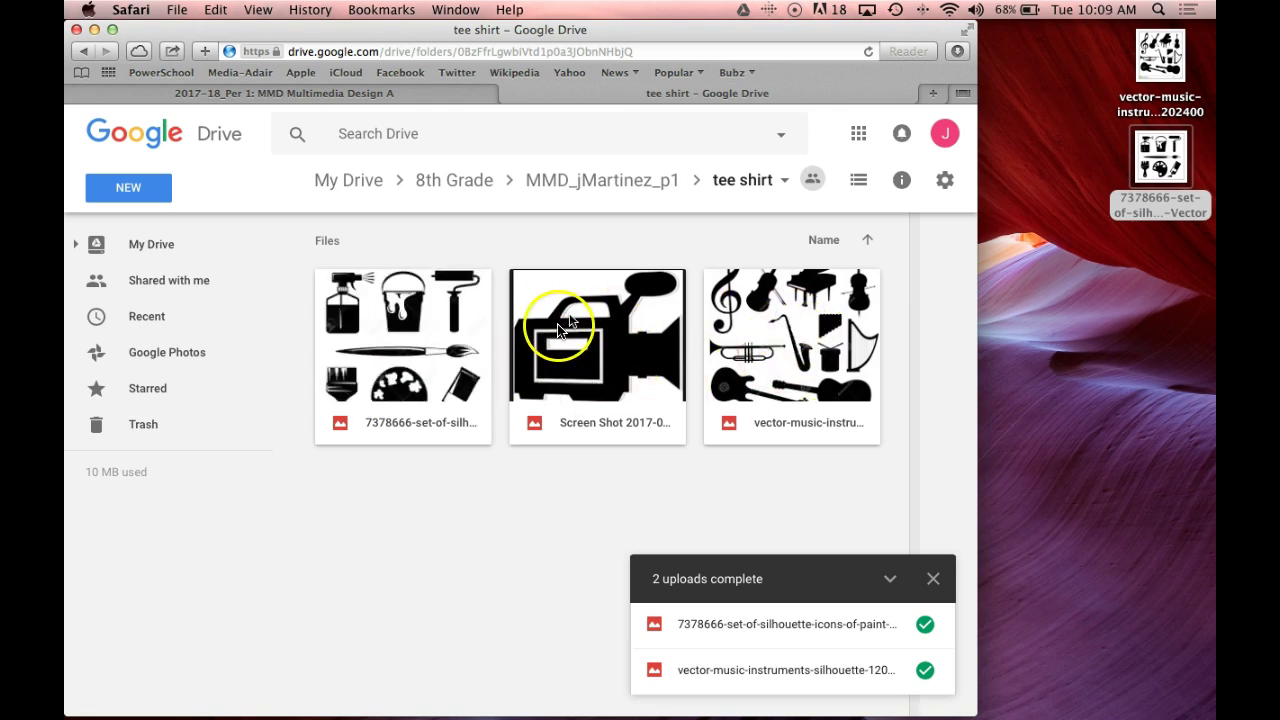
Review the remaining reference links in the Tee Shirt Competition assignment and return to the tee shirt folder
click(410, 92)
scroll(528, 533, down, 3)
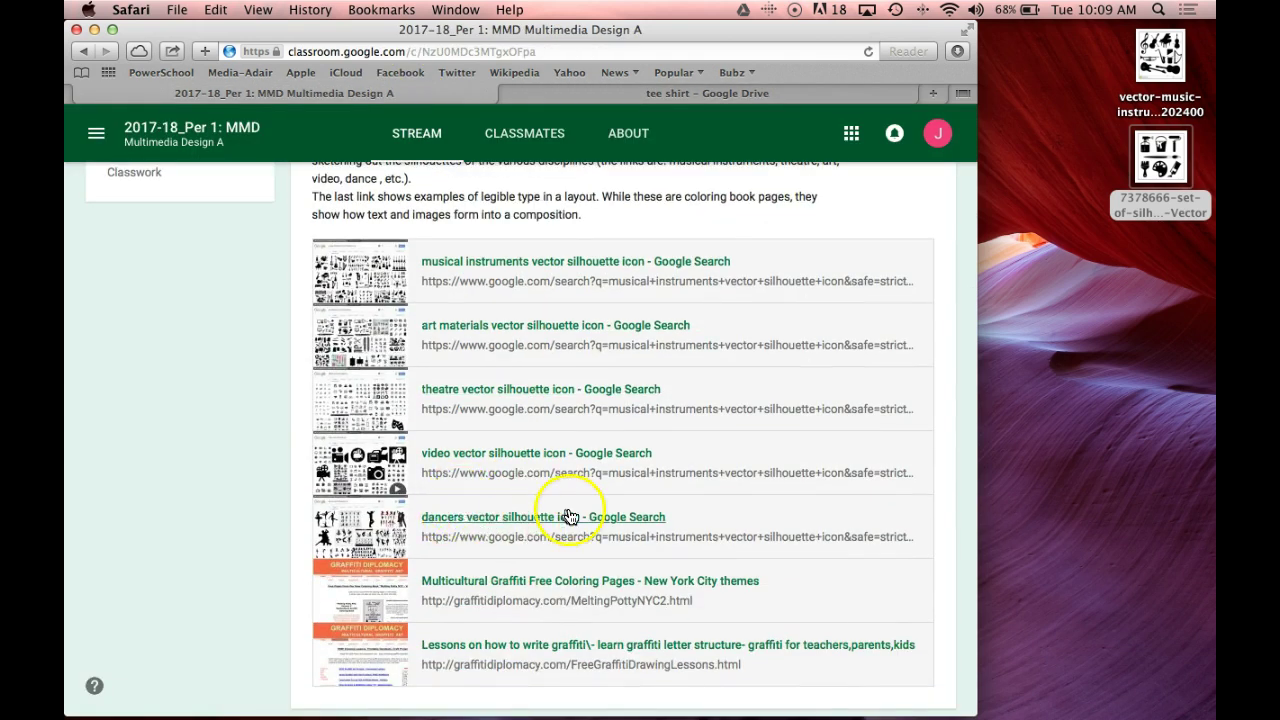
click(616, 93)
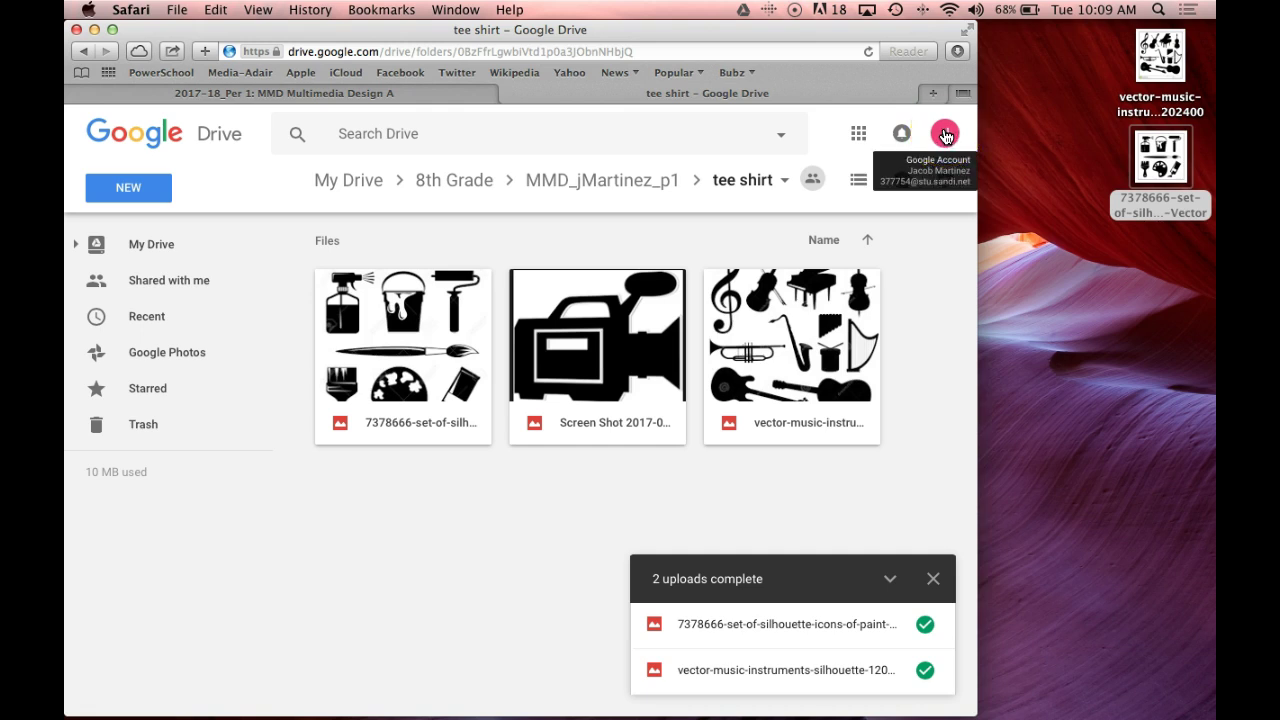
Sign out of the student's Google account from the tee shirt folder in Drive and close that tab
click(945, 136)
click(911, 344)
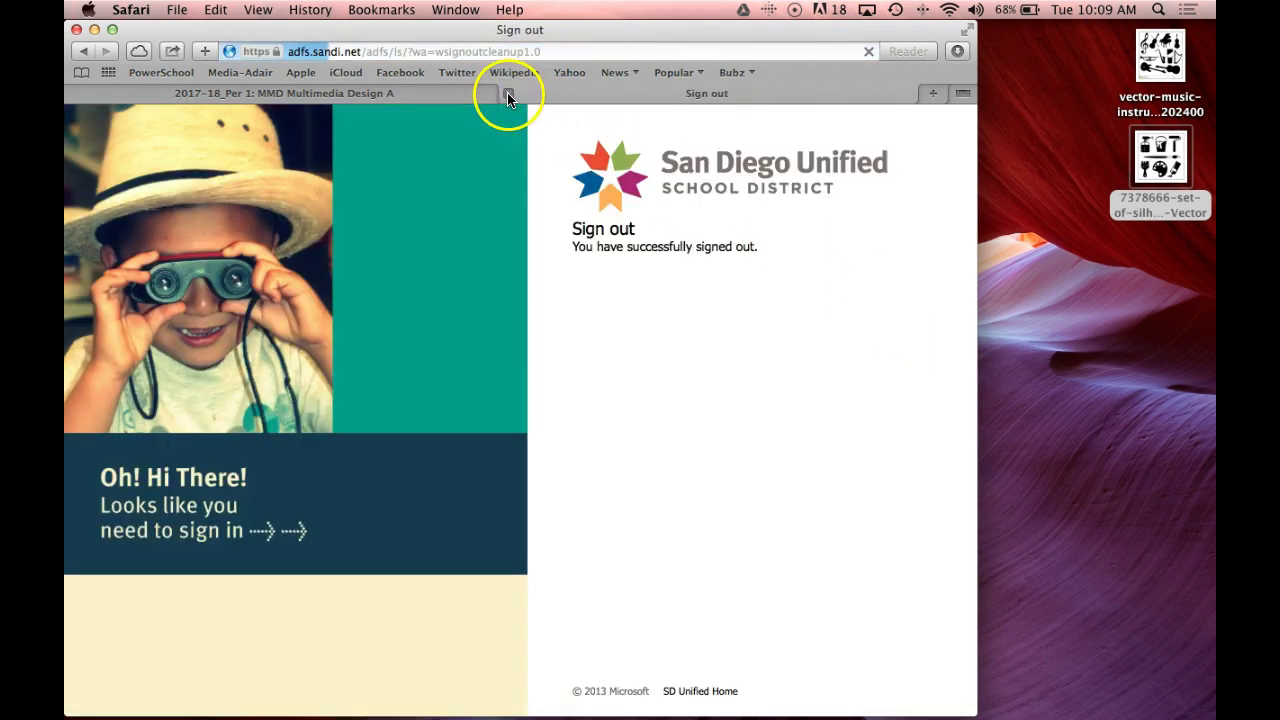
click(507, 92)
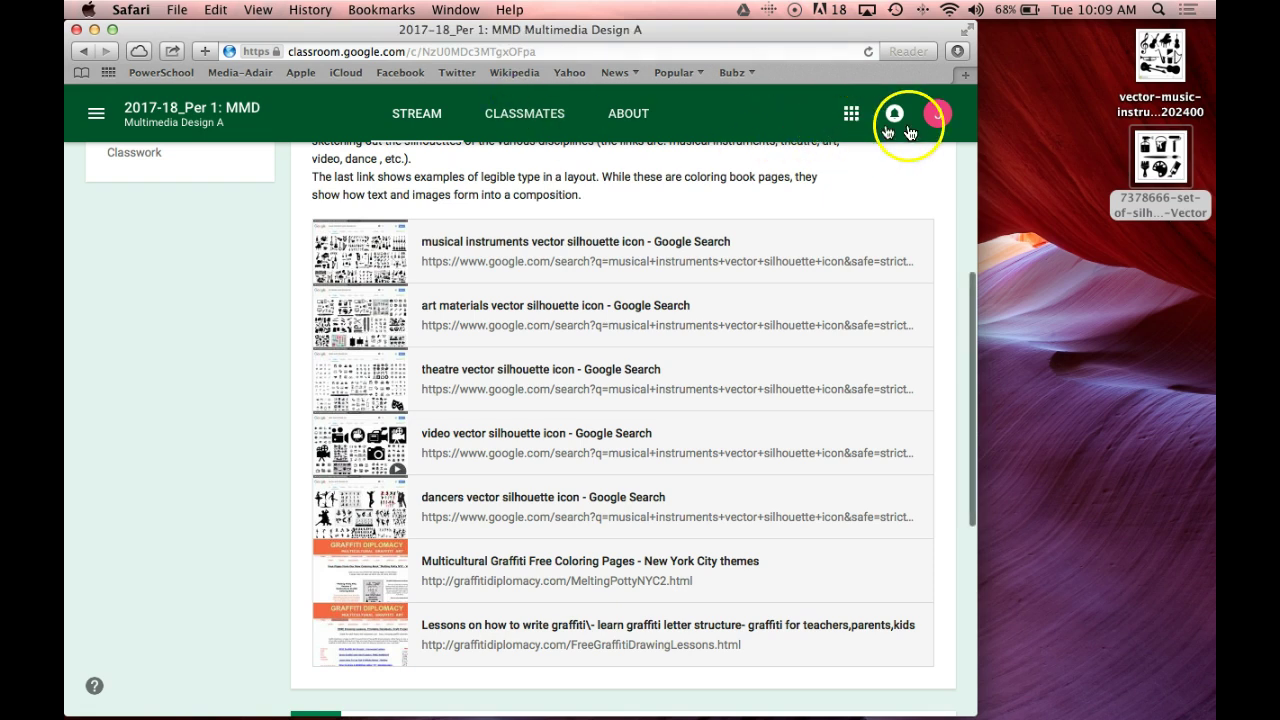
Sign out of the student's account in the Multimedia Design A class and close that browser window
click(940, 117)
click(897, 329)
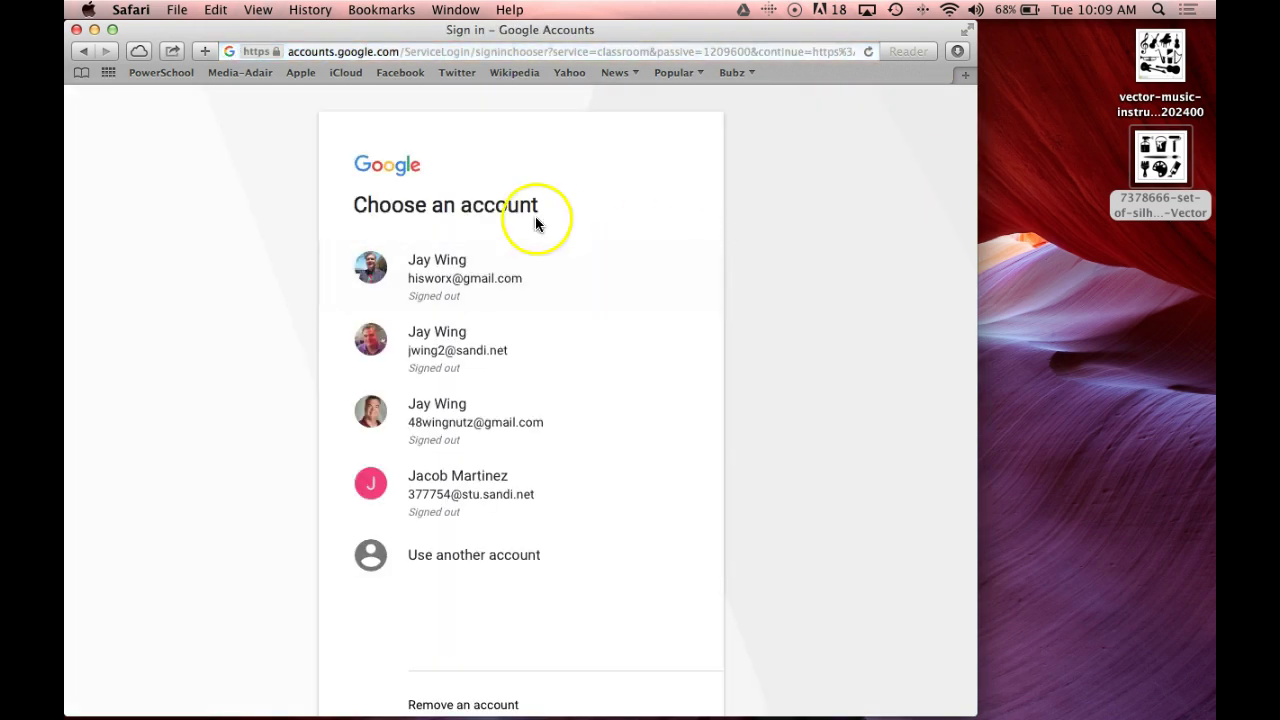
click(86, 50)
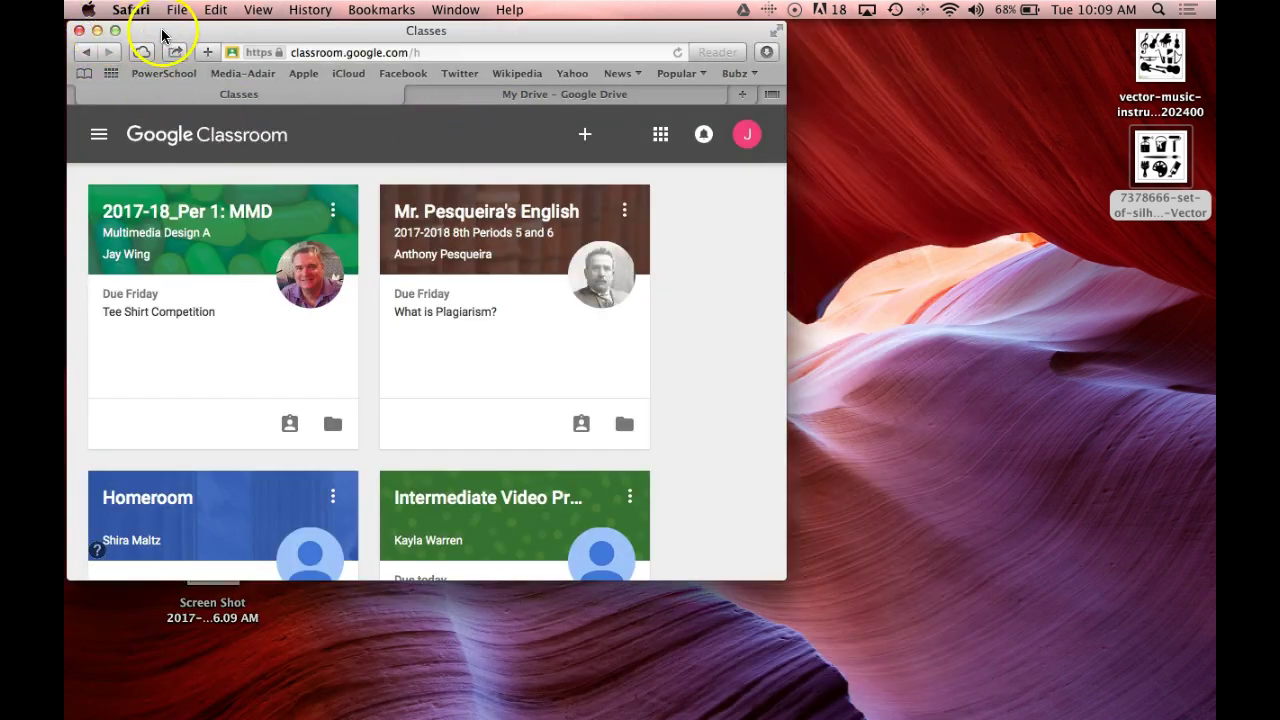
Sign out of the student's account on the Google Classroom Classes page and close that tab
click(746, 136)
click(706, 351)
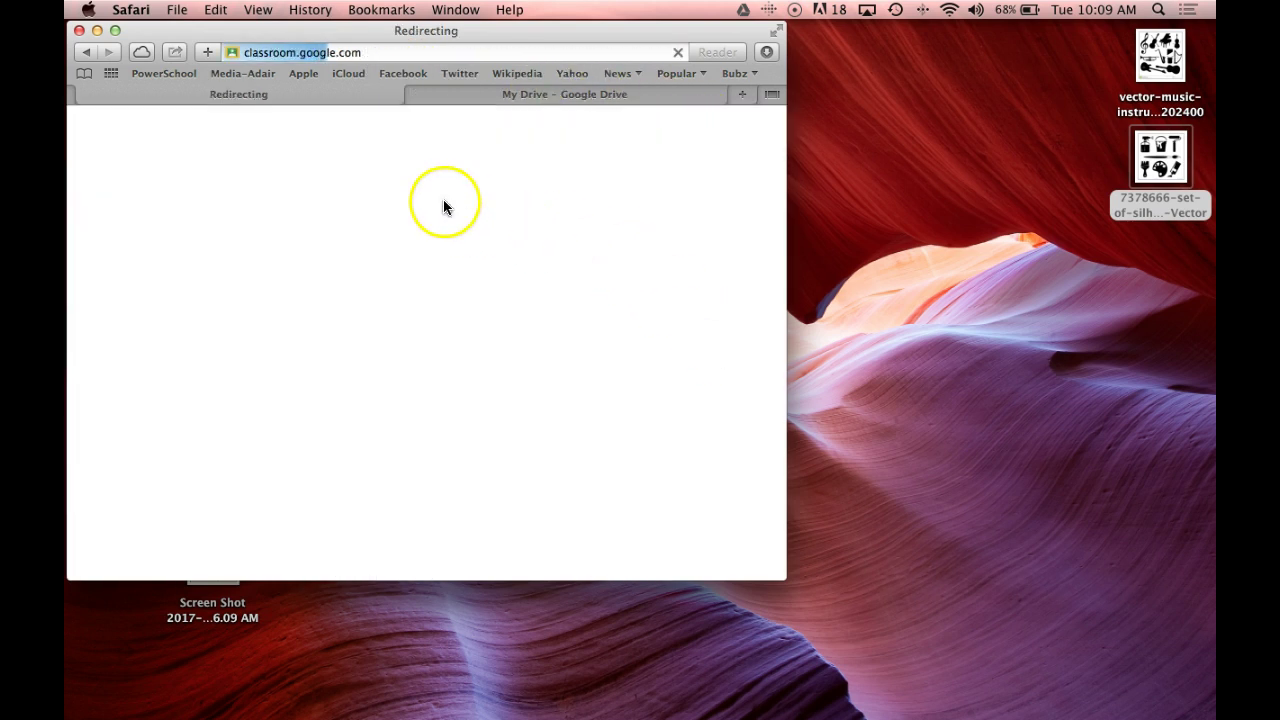
click(86, 94)
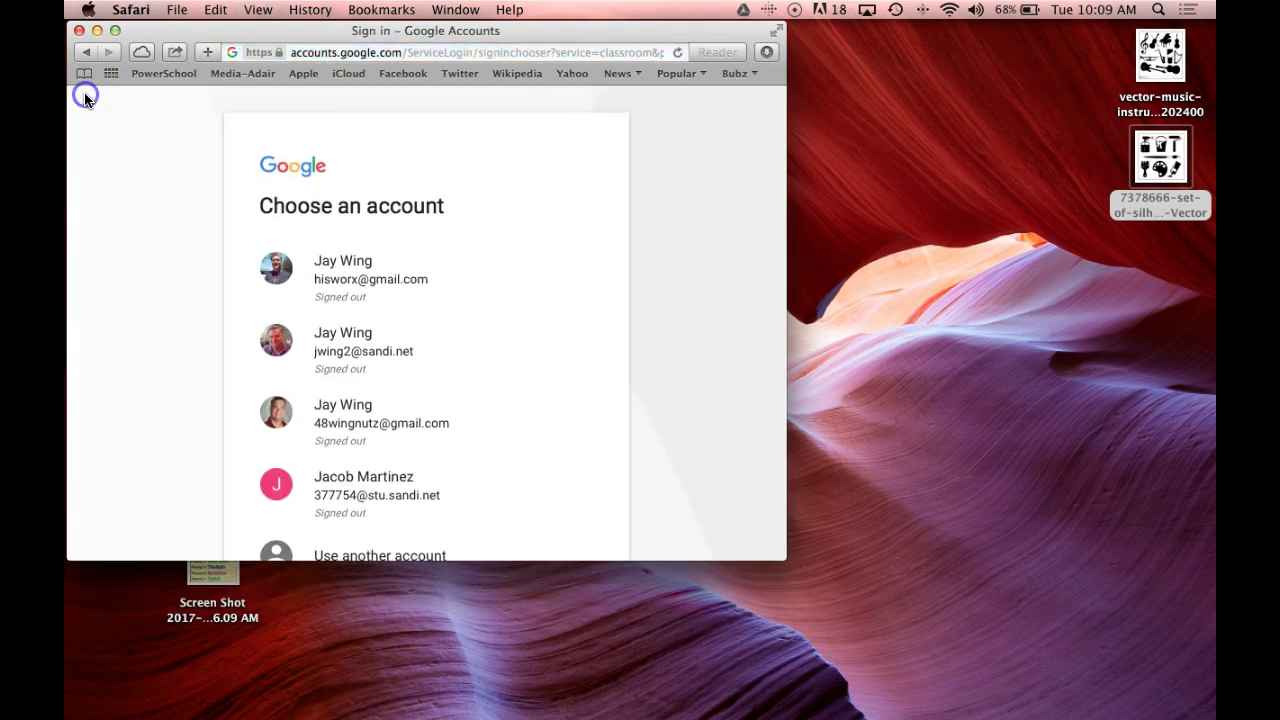
Widen the My Drive window to uncover the account controls, sign out of the student's account, and close the window
drag(786, 149, 978, 176)
click(960, 155)
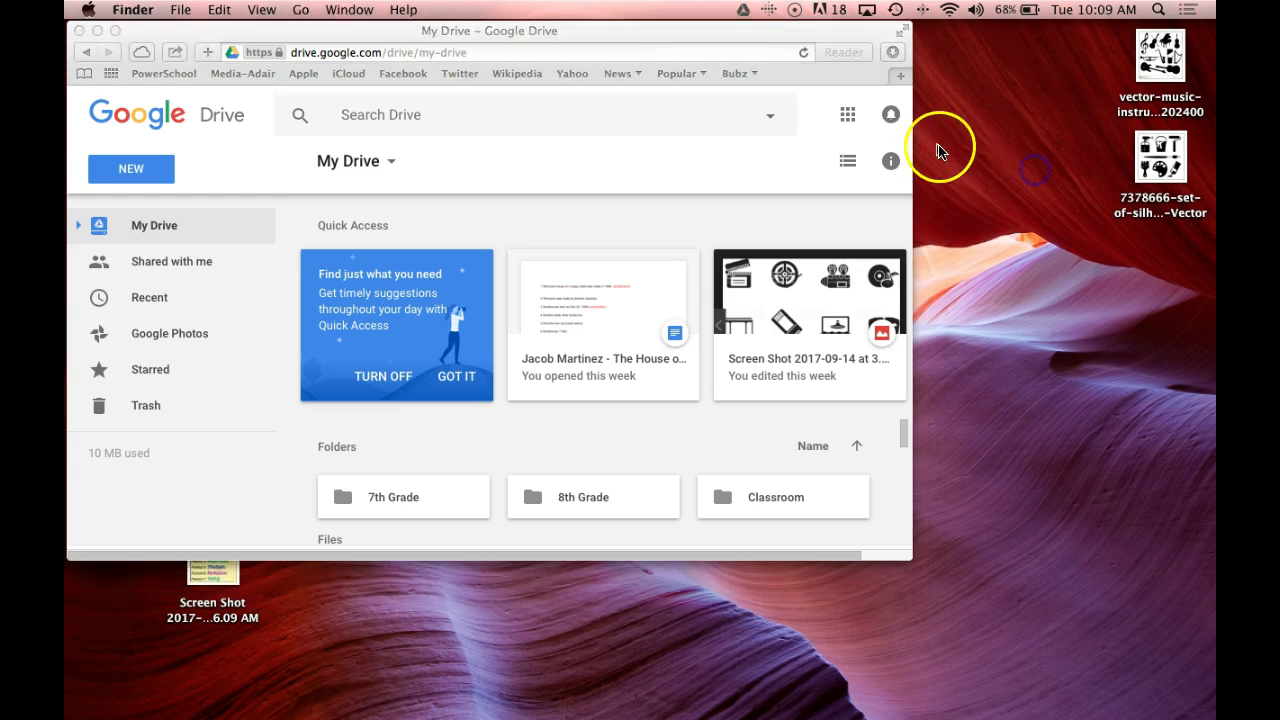
drag(912, 148, 1095, 150)
click(1066, 118)
click(1014, 272)
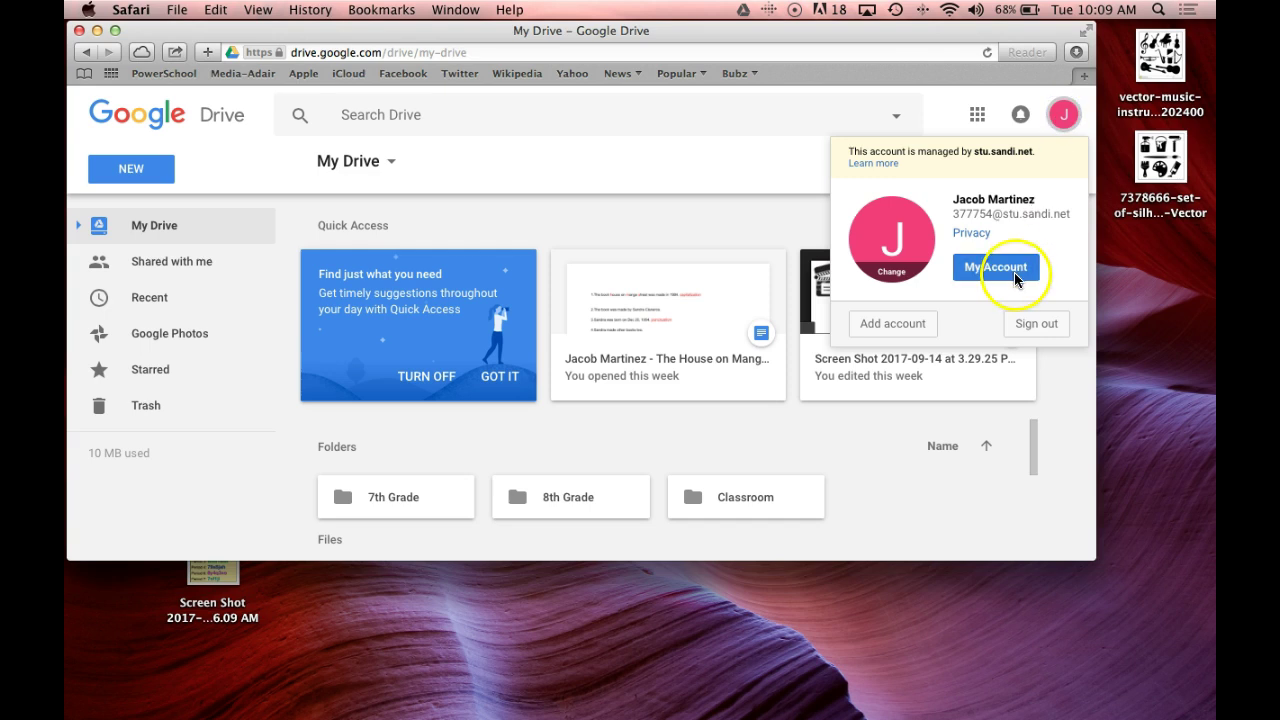
click(1032, 324)
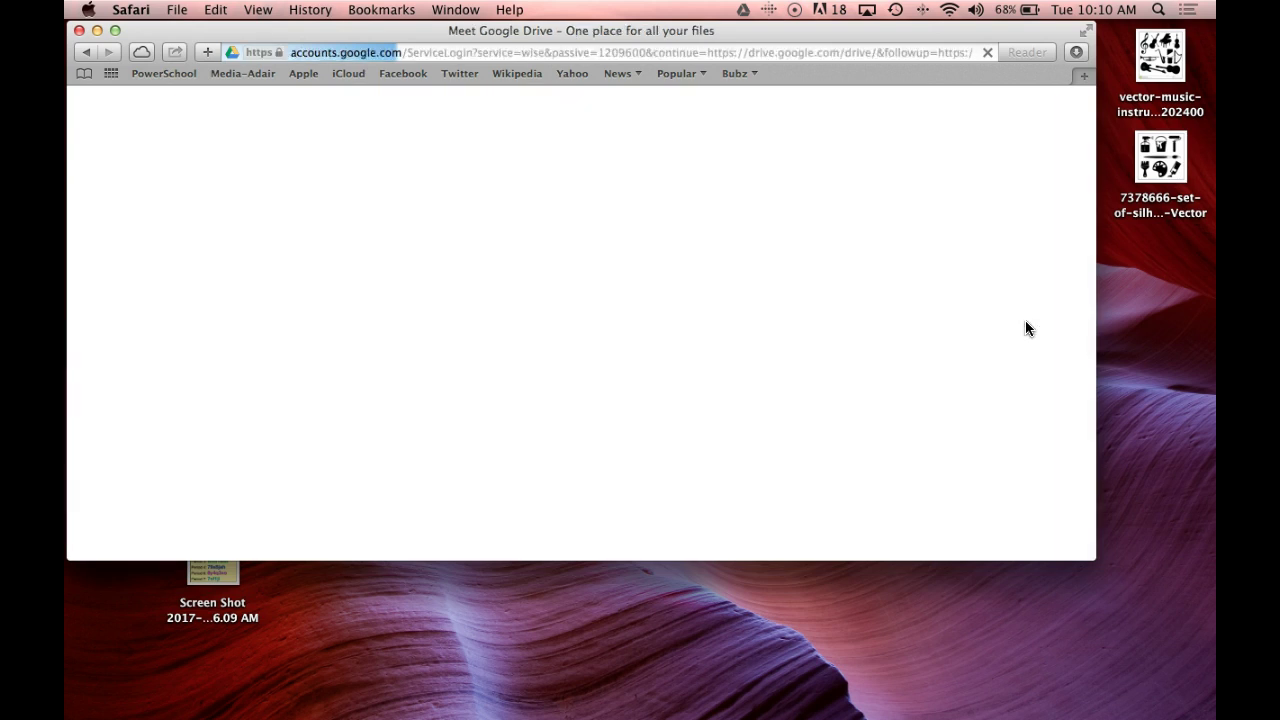
click(79, 30)
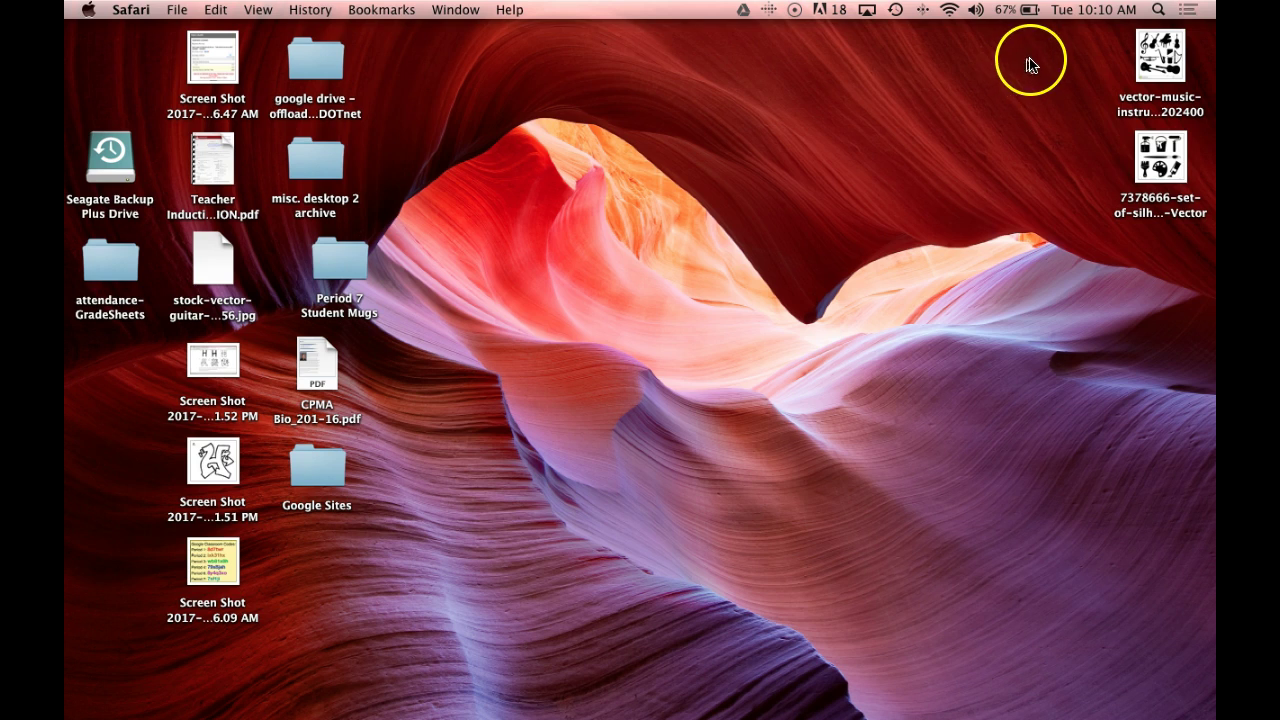
Move the vector-music-instruments and 7378666 silhouette images from the Desktop to the Trash, and switch to Safari
drag(1039, 41, 1194, 258)
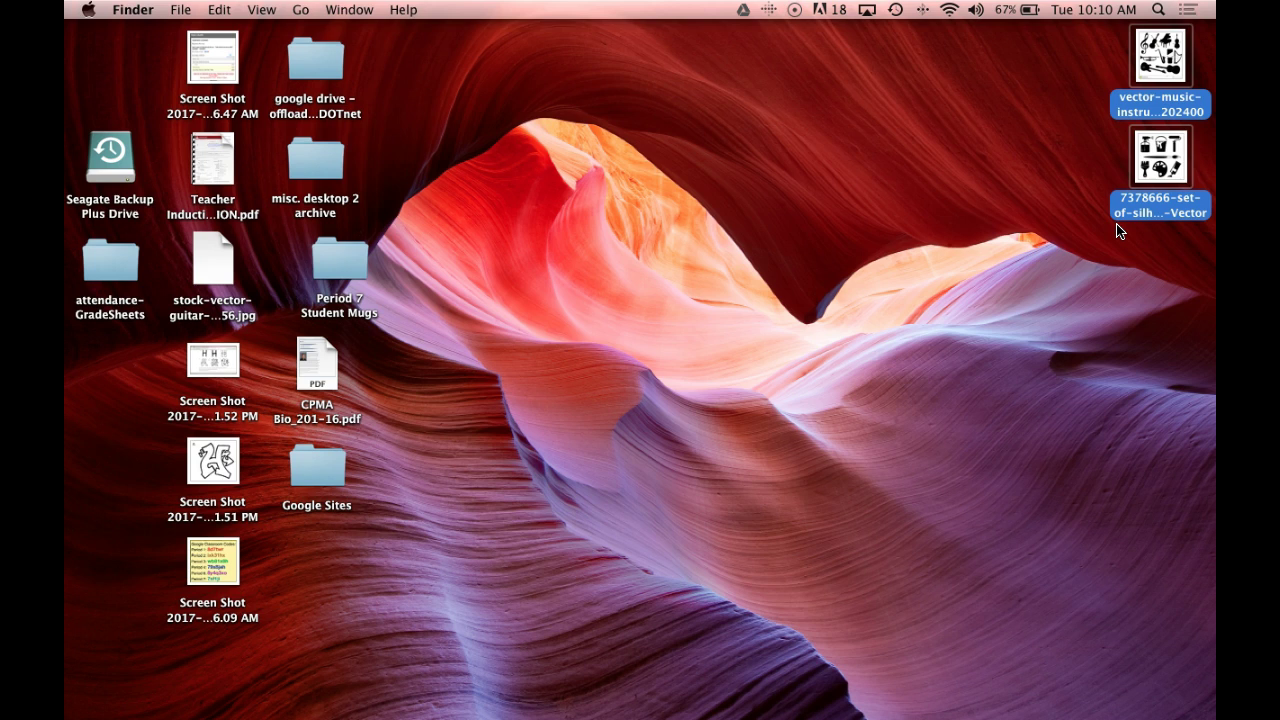
key(super+BackSpace)
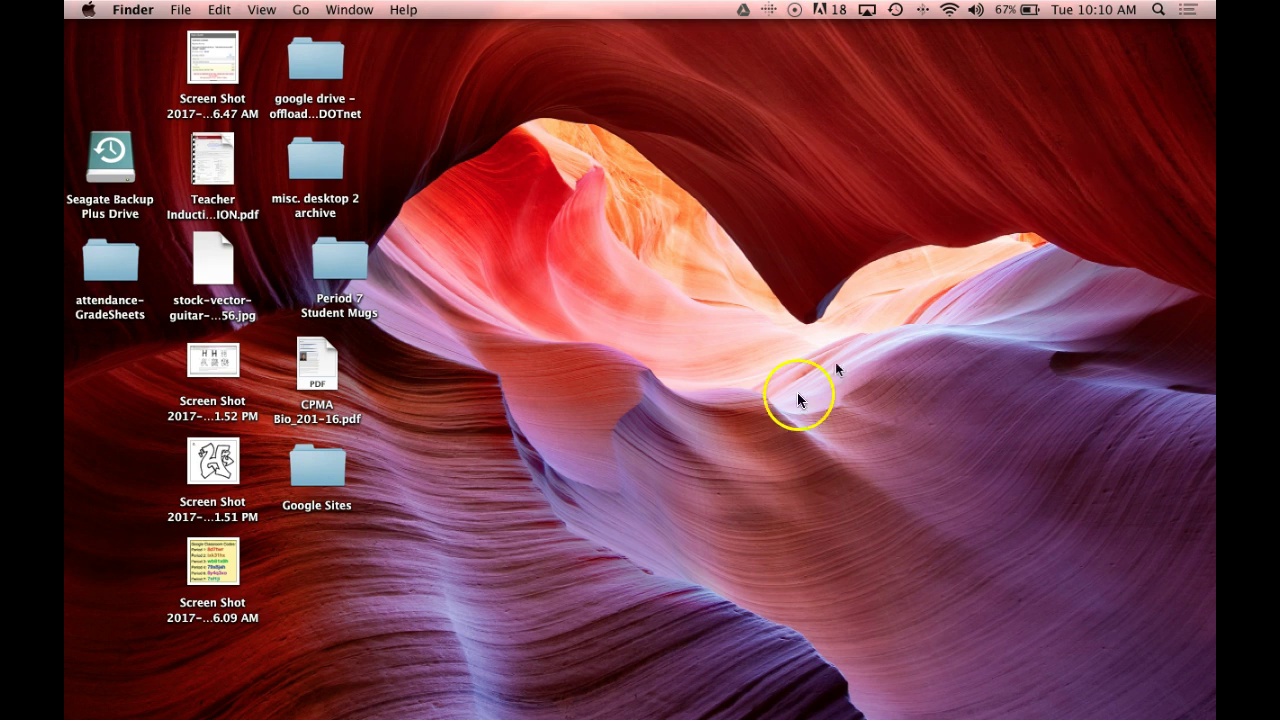
mouse_move(192, 705)
key(super+Tab)
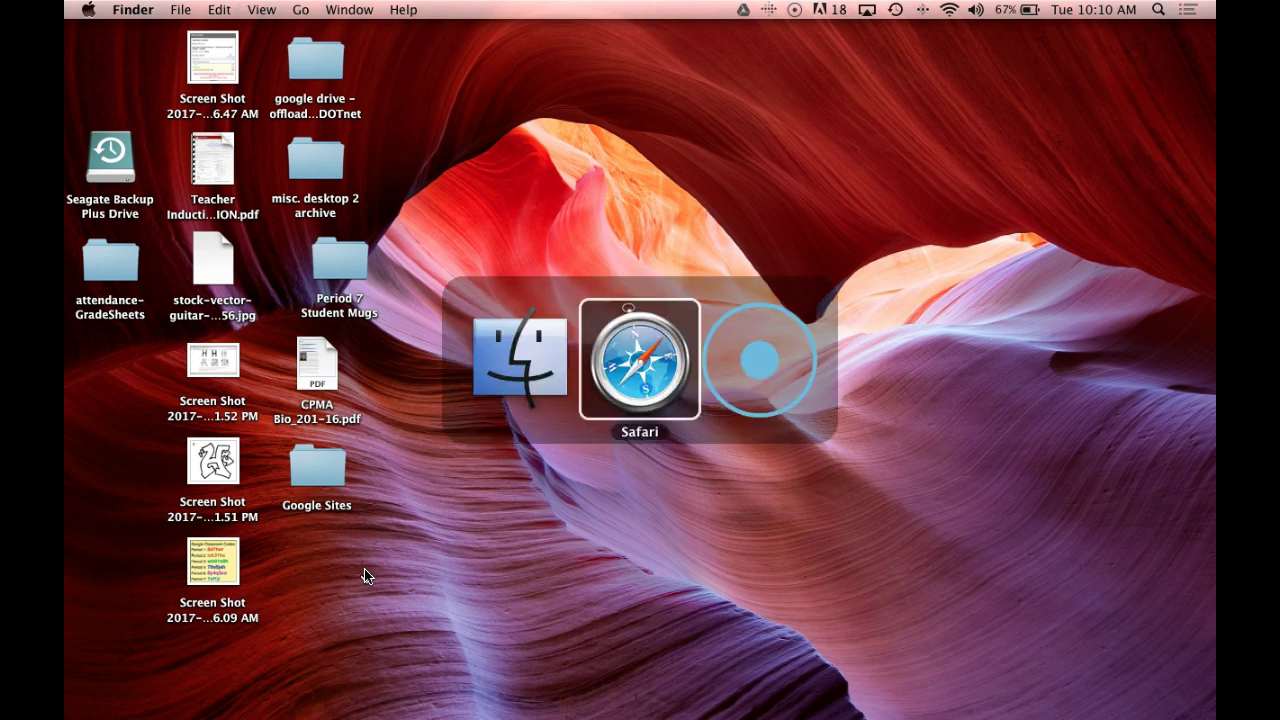